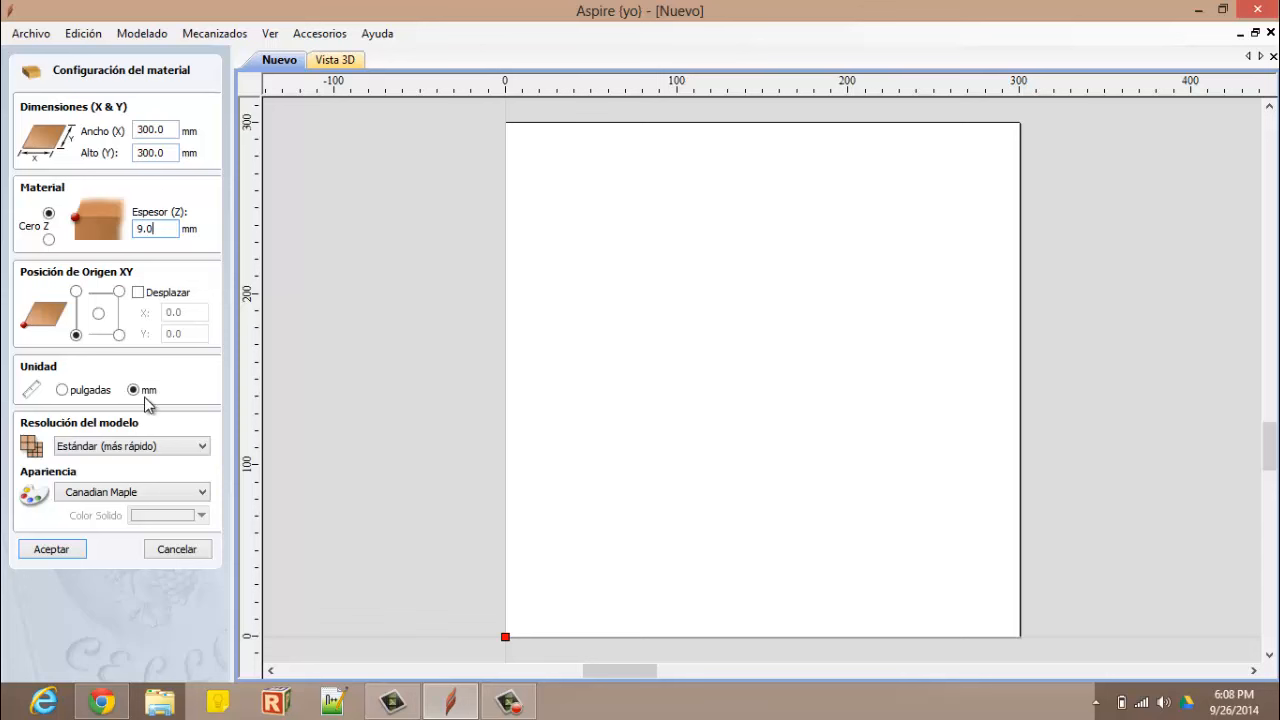
Accept the 300 × 300 mm, 9 mm thick material setup and draw a square-cornered rectangle about 176 × 154 mm near the sheet's middle
{"action": "left_click", "coordinate": [51, 549]}
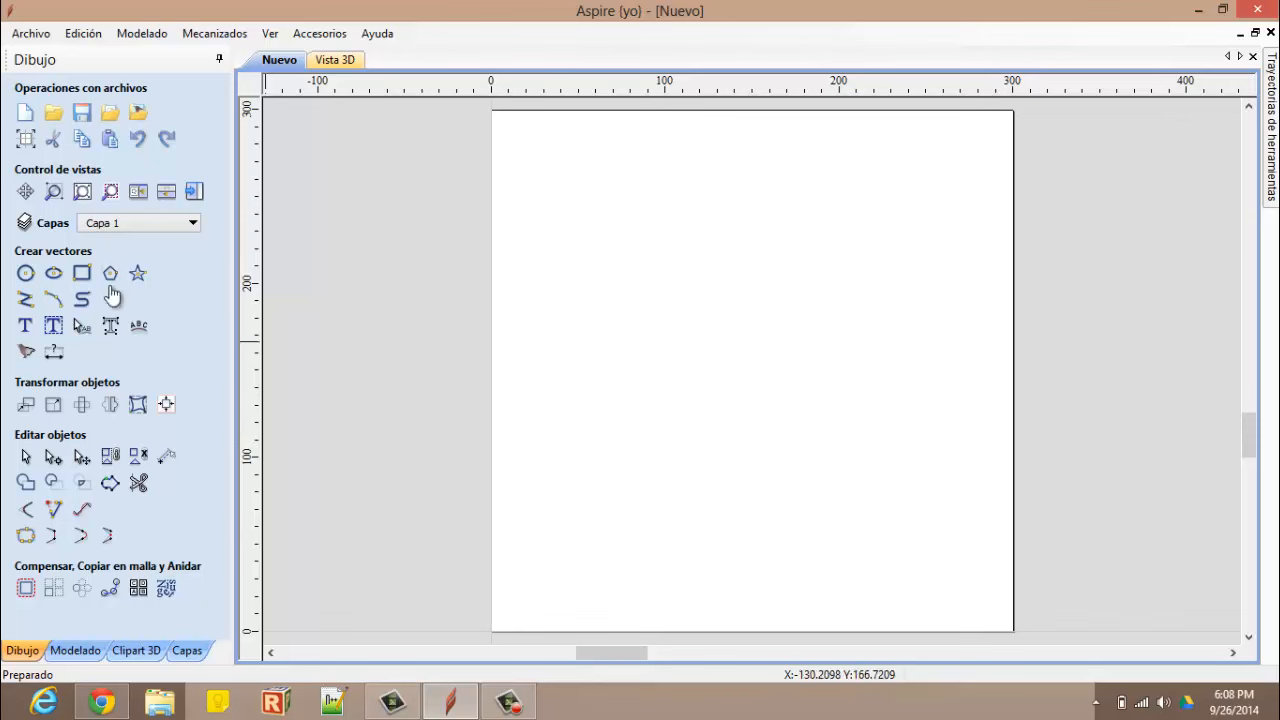
{"action": "left_click", "coordinate": [82, 273]}
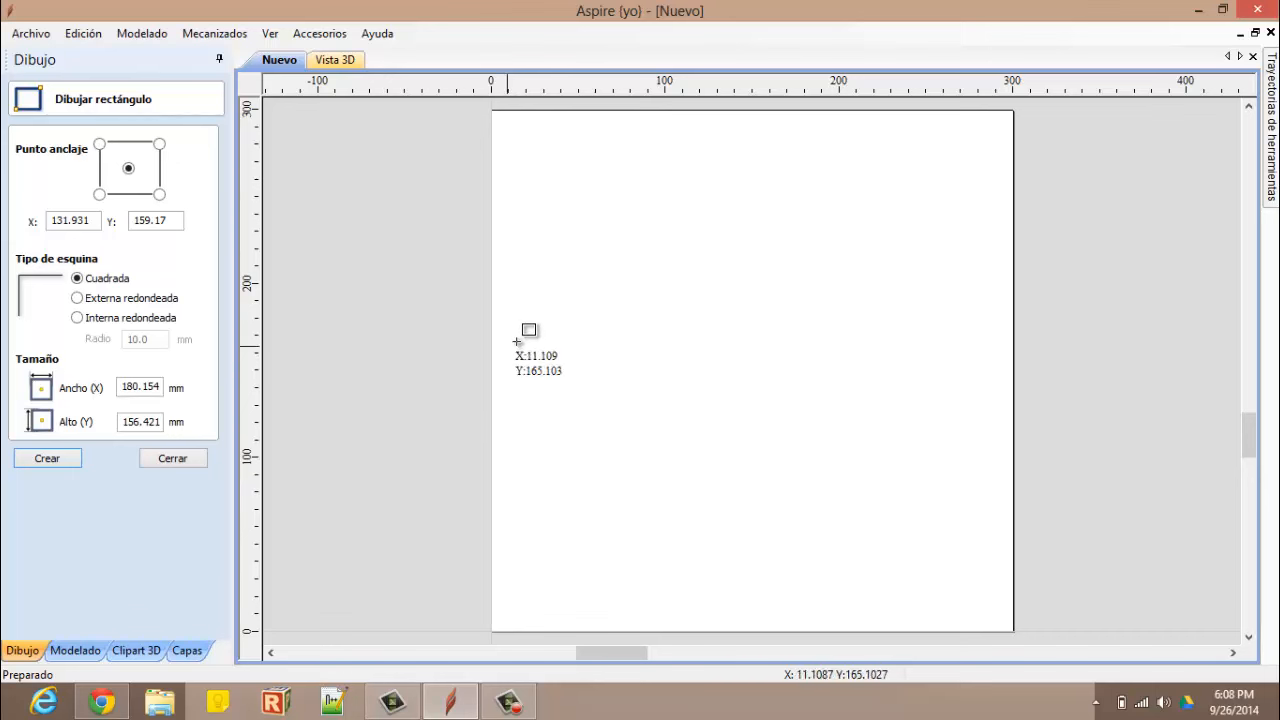
{"action": "left_click_drag", "start_coordinate": [592, 230], "coordinate": [898, 499]}
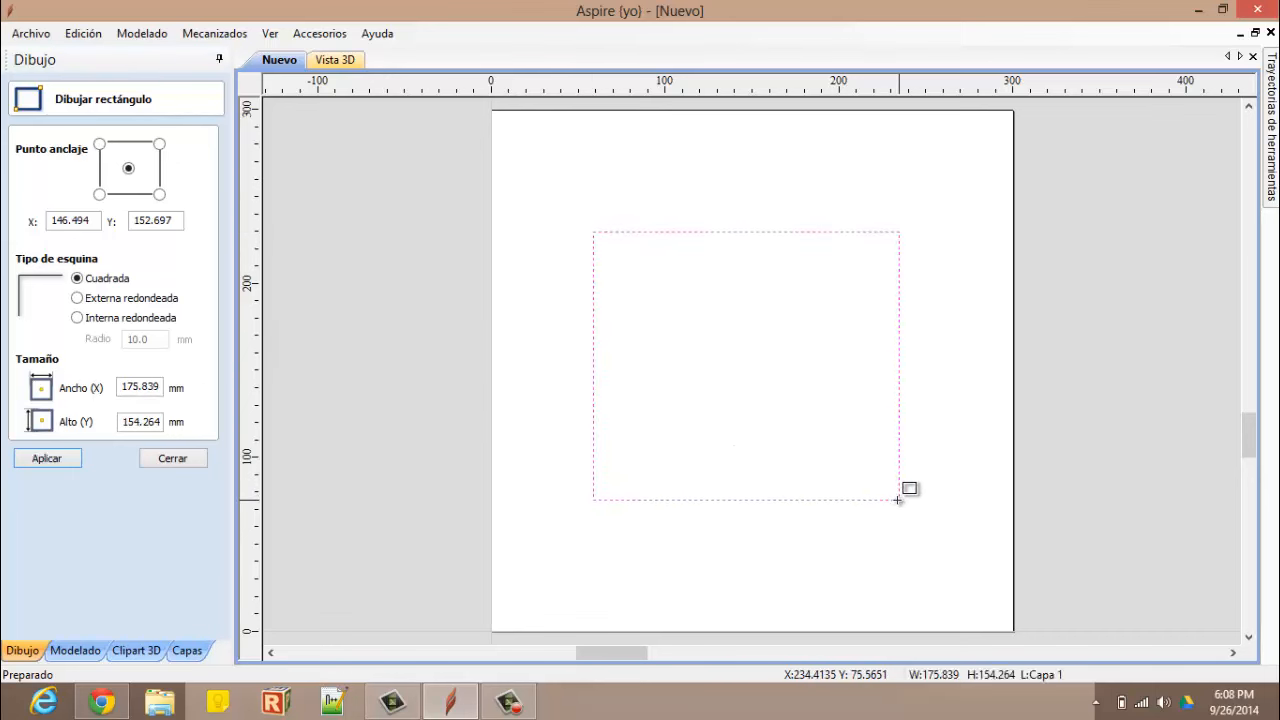
{"action": "left_click", "coordinate": [174, 459]}
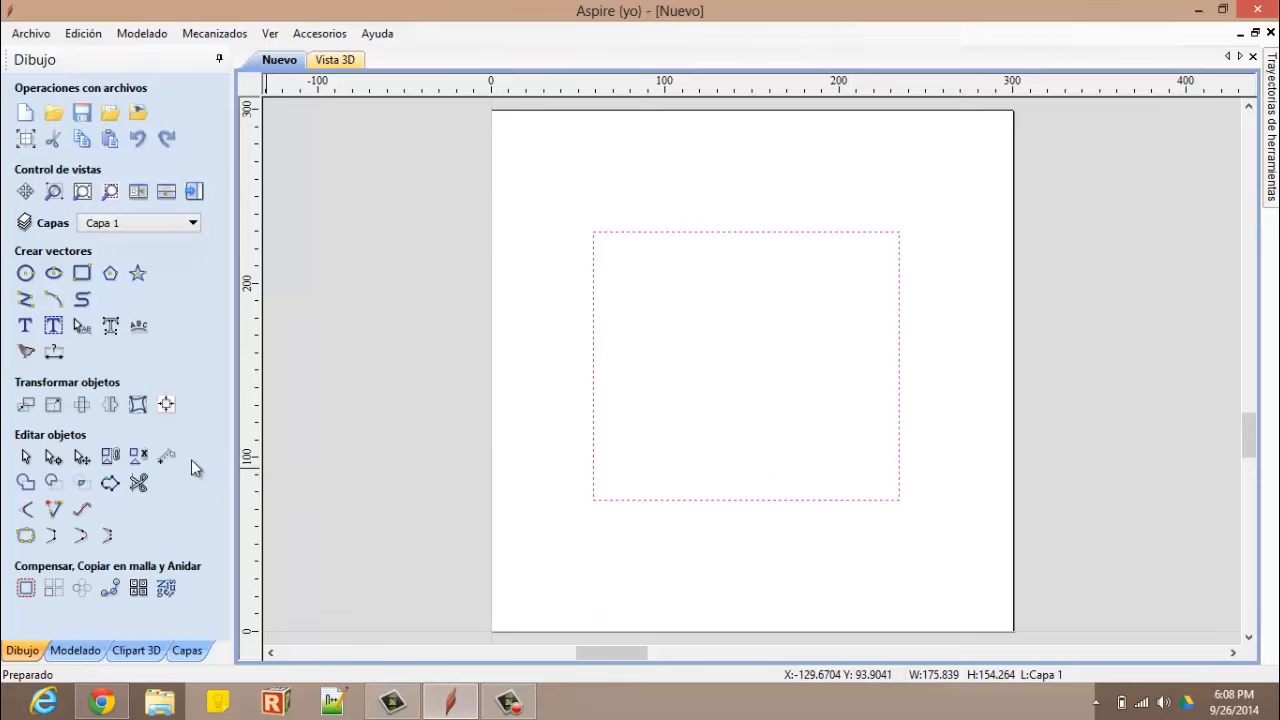
Draw a circle about 94.6 mm in diameter inside the rectangle and centre it on the material sheet
{"action": "left_click", "coordinate": [25, 273]}
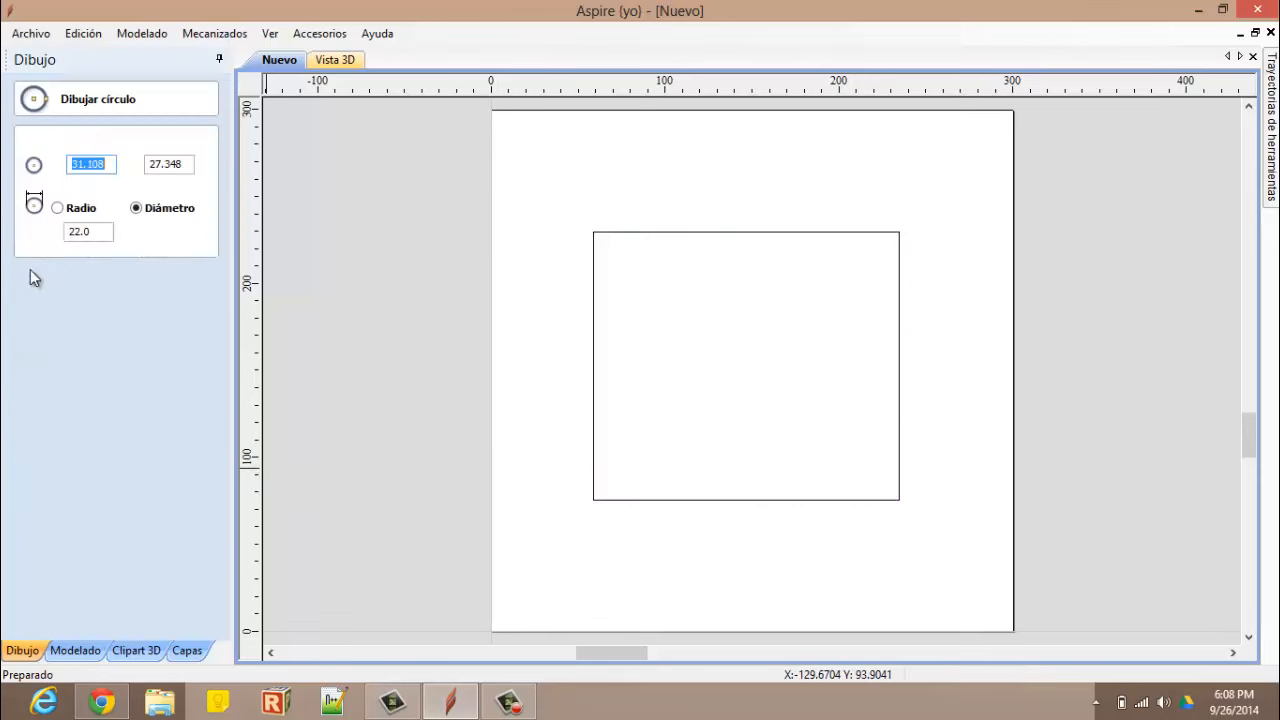
{"action": "left_click", "coordinate": [702, 329]}
{"action": "left_click", "coordinate": [748, 396]}
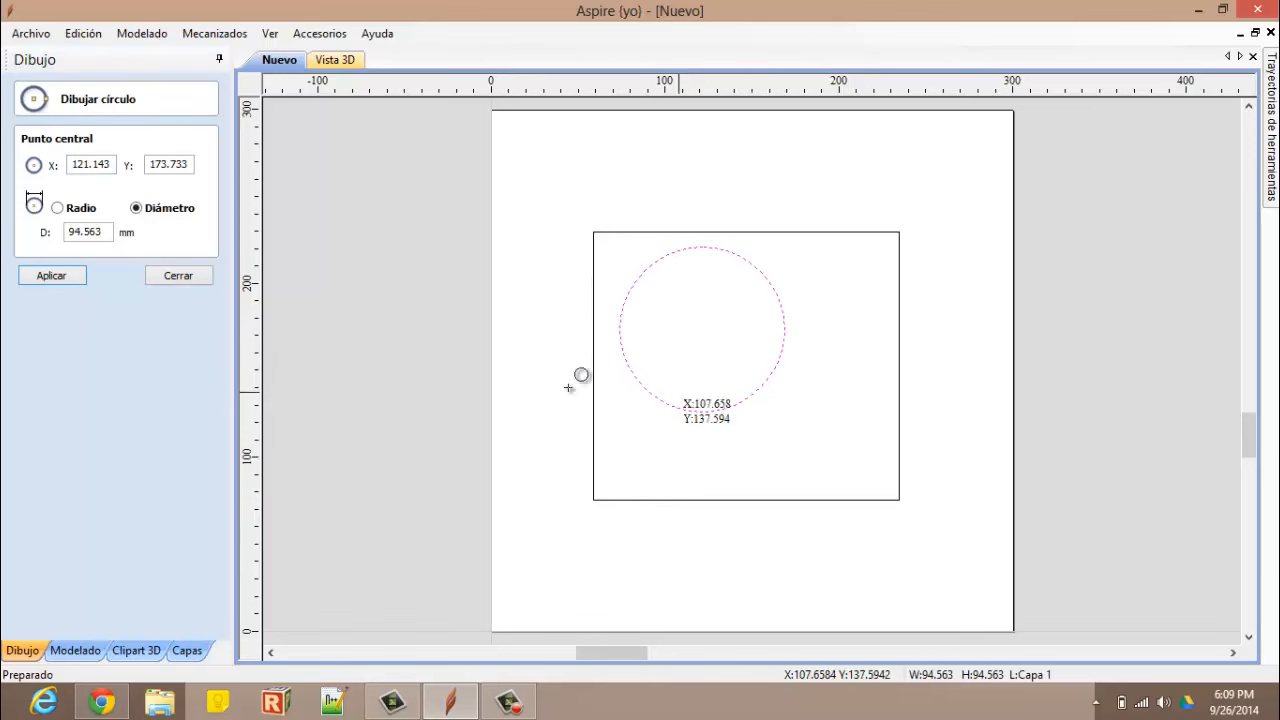
{"action": "left_click", "coordinate": [194, 275]}
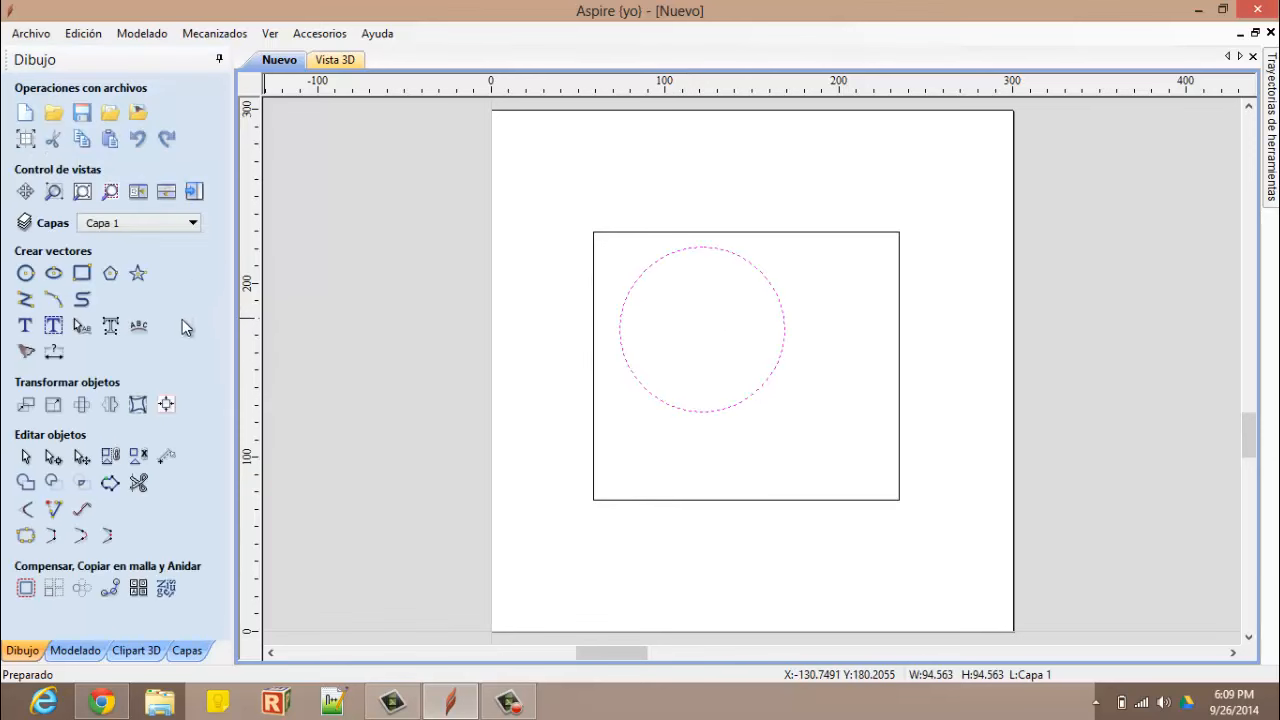
{"action": "key", "text": "F9"}
{"action": "left_click", "coordinate": [962, 457]}
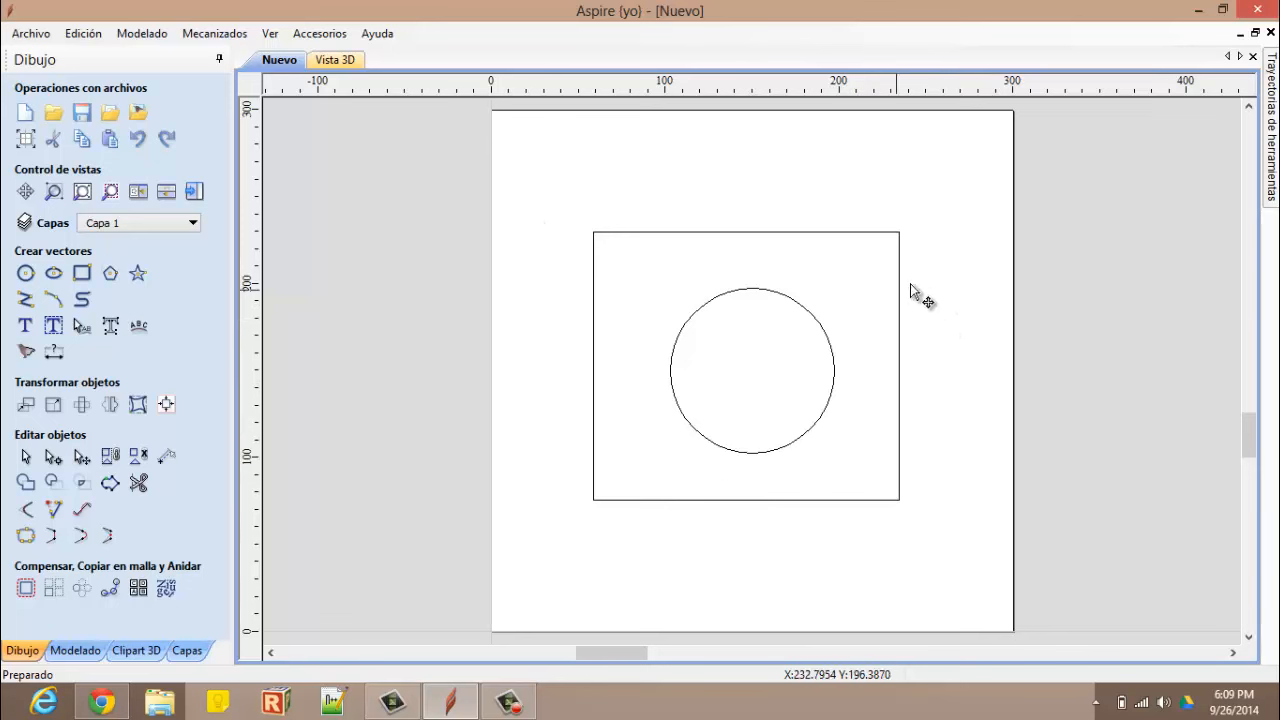
Keep the toolpath operations permanently displayed beside the drawing, leaving no vector selected
{"action": "mouse_move", "coordinate": [1268, 155]}
{"action": "left_click", "coordinate": [1270, 59]}
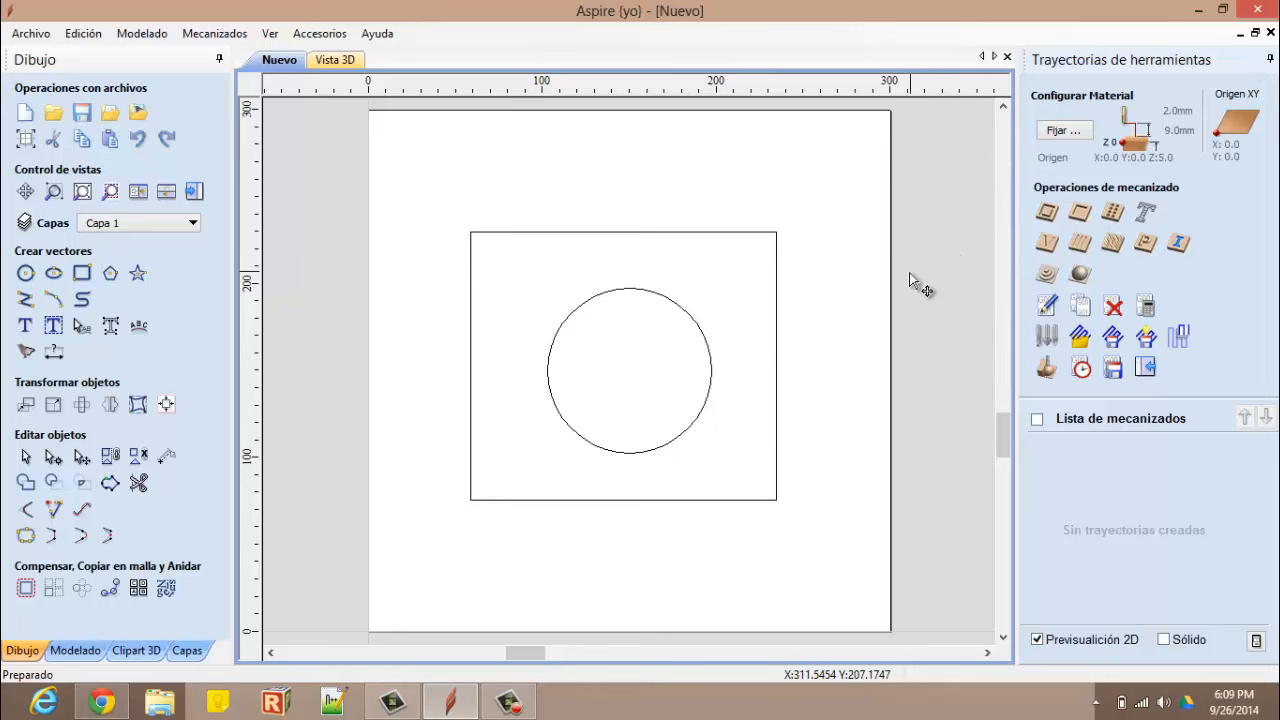
{"action": "left_click", "coordinate": [706, 402]}
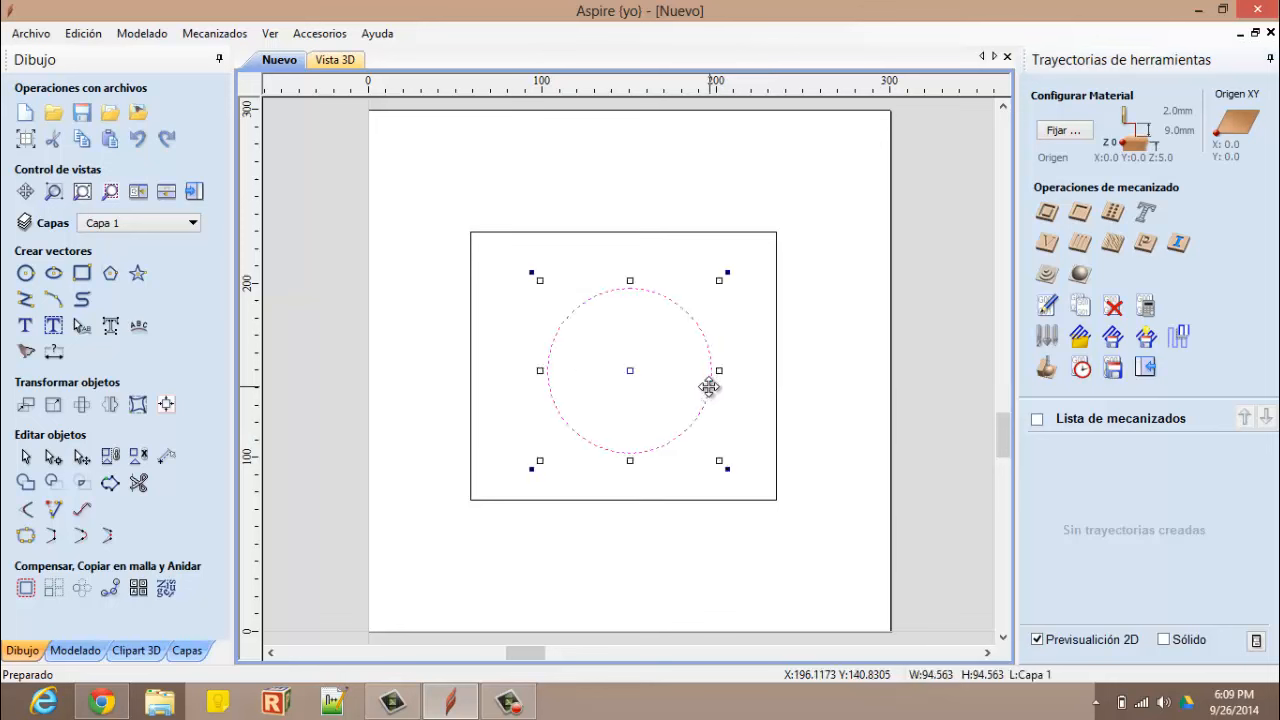
{"action": "left_click", "coordinate": [583, 413]}
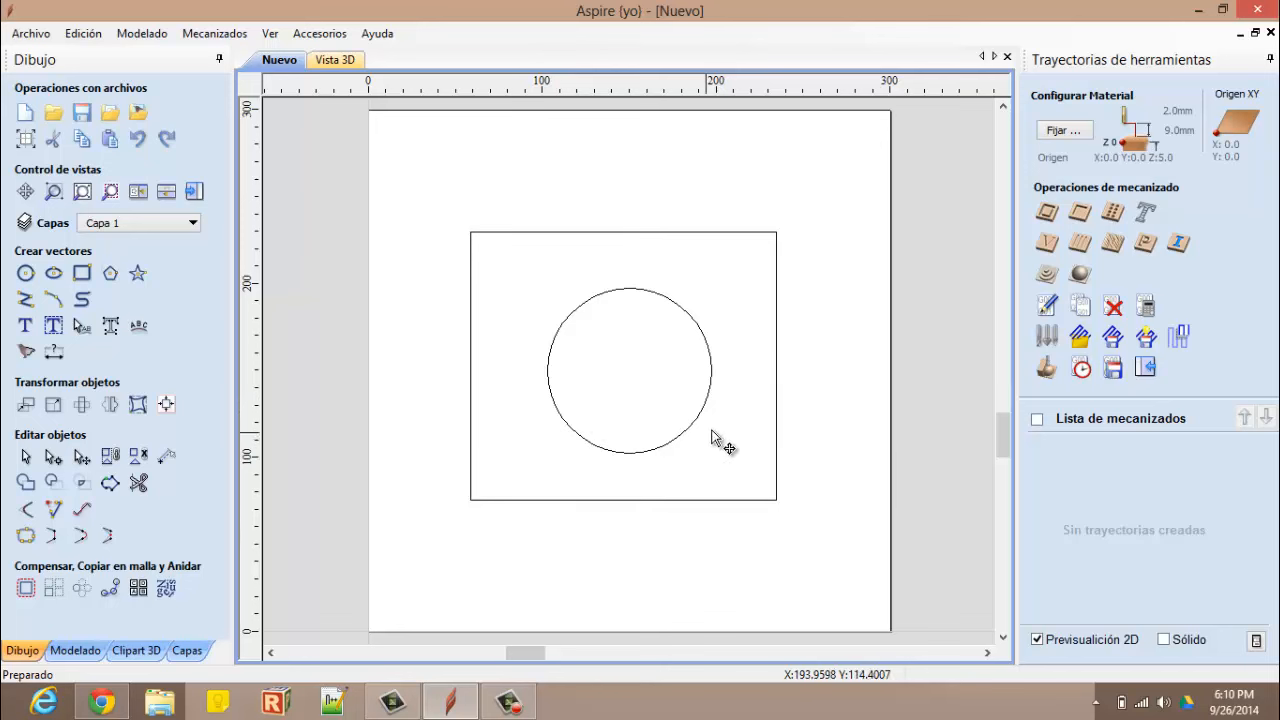
Start a 2D profile toolpath on the rectangle with a start depth of 0.0 mm and a final depth of 8.5 mm
{"action": "left_click", "coordinate": [777, 330]}
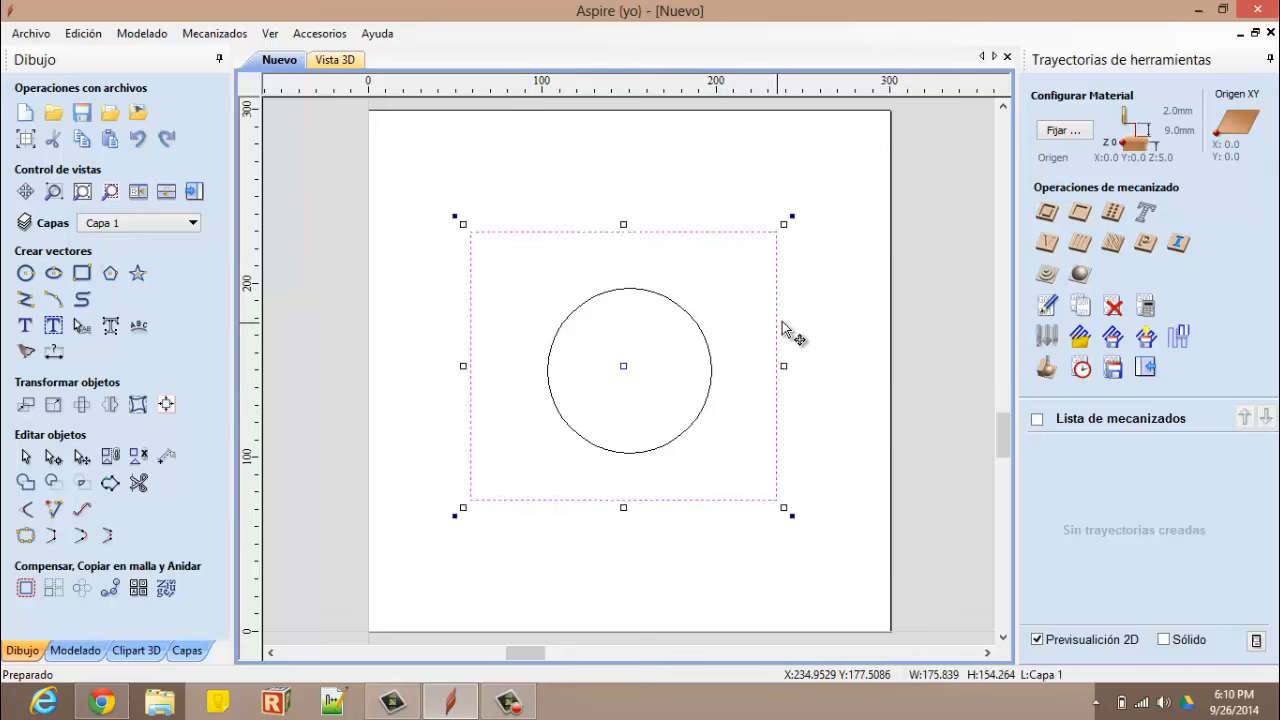
{"action": "left_click", "coordinate": [1047, 212]}
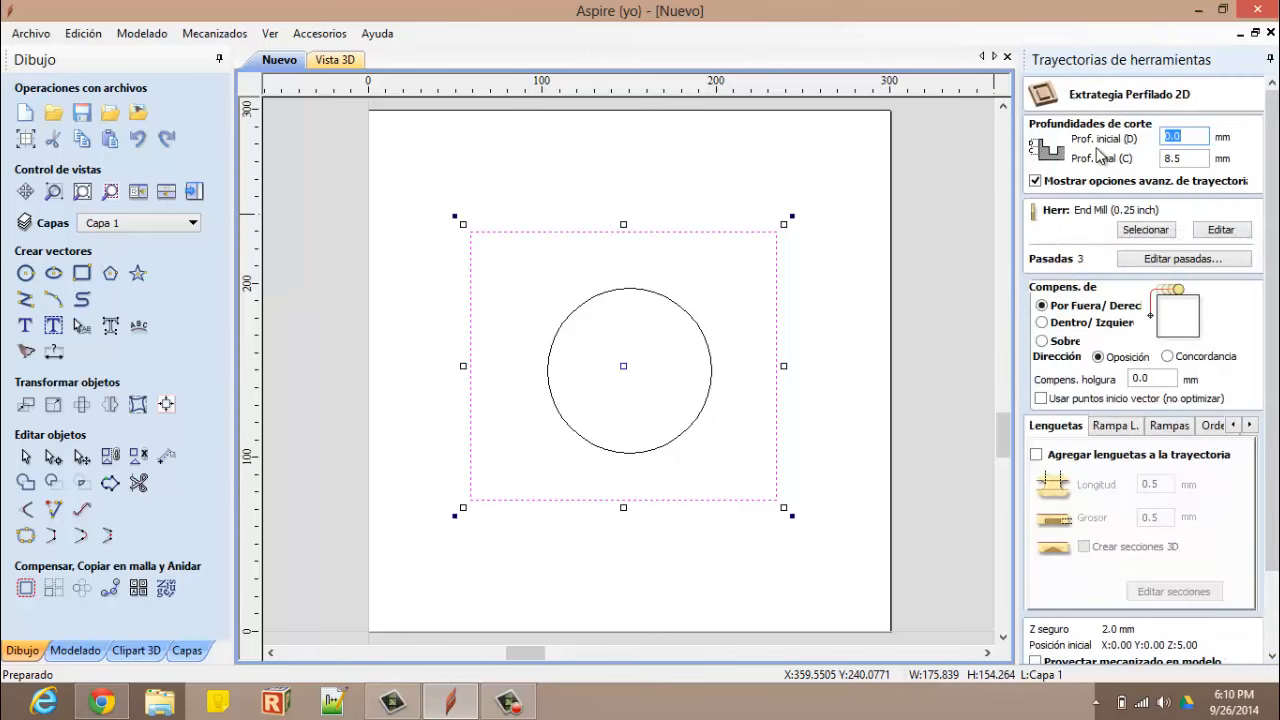
{"action": "left_click", "coordinate": [1192, 131]}
{"action": "left_click", "coordinate": [1186, 158]}
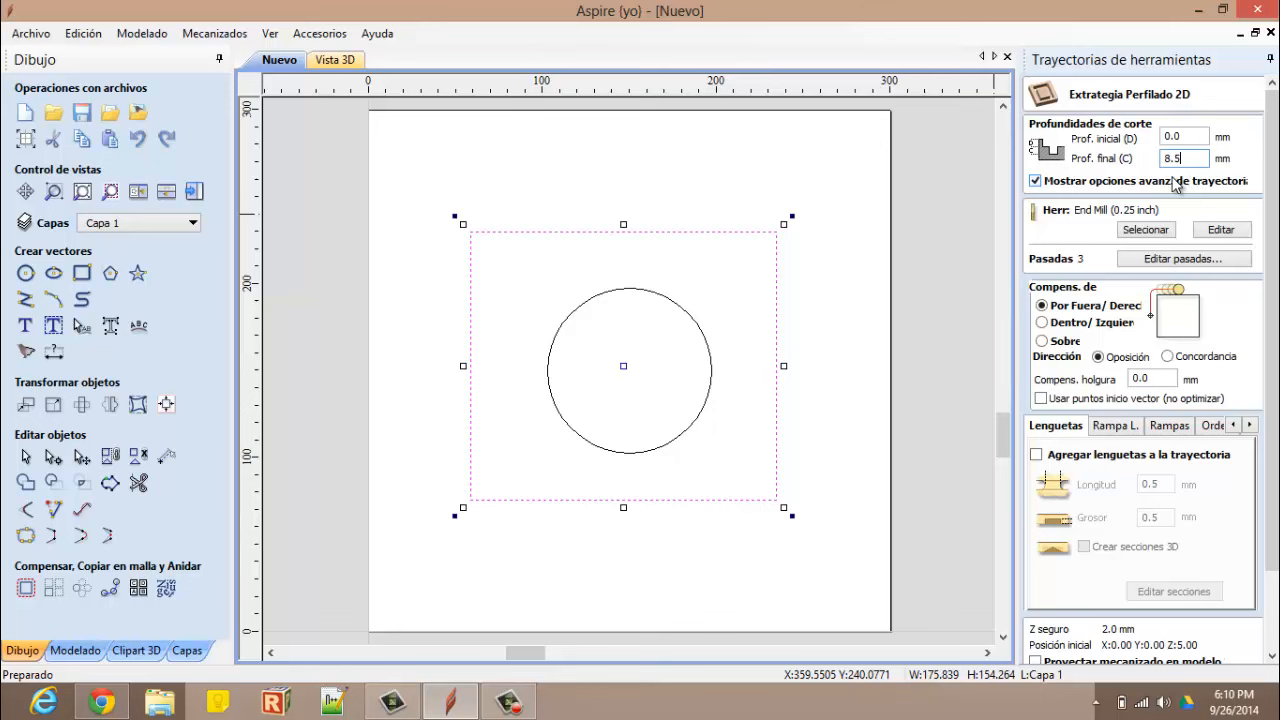
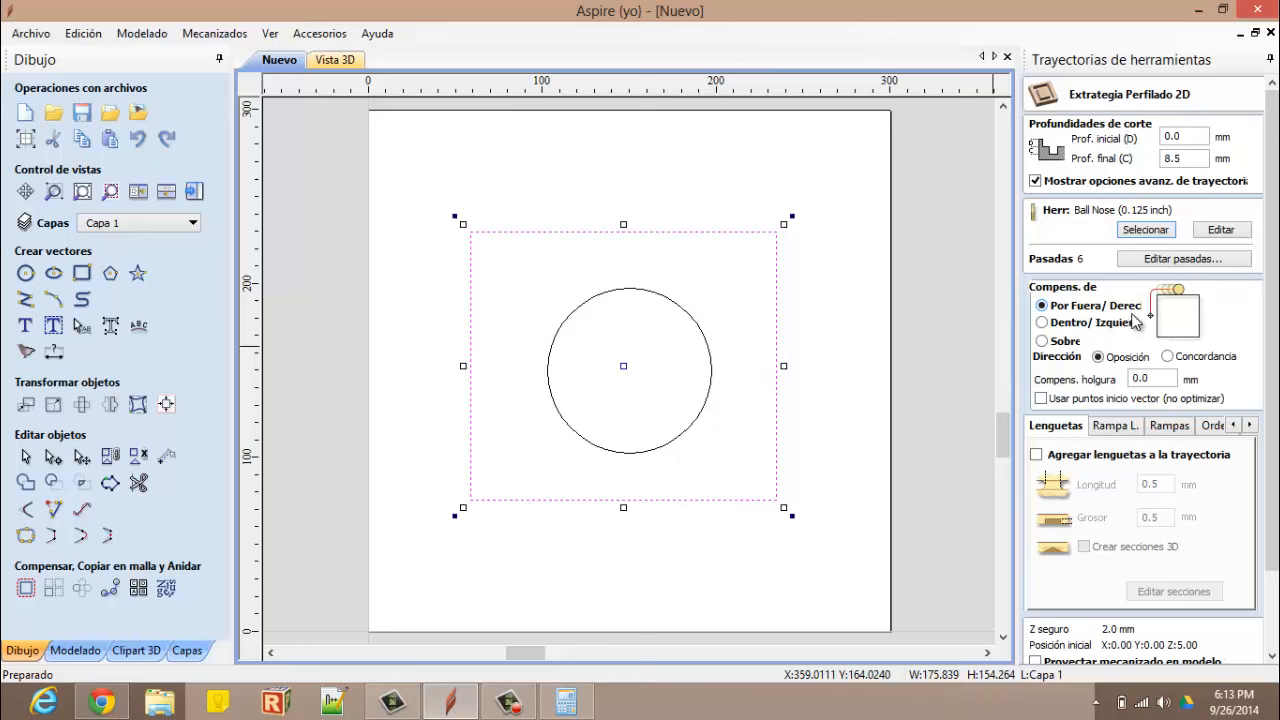
Set the profile to cut outside the rectangle (Por Fuera/Derecha) in the Concordancia direction
{"action": "left_click", "coordinate": [1043, 324]}
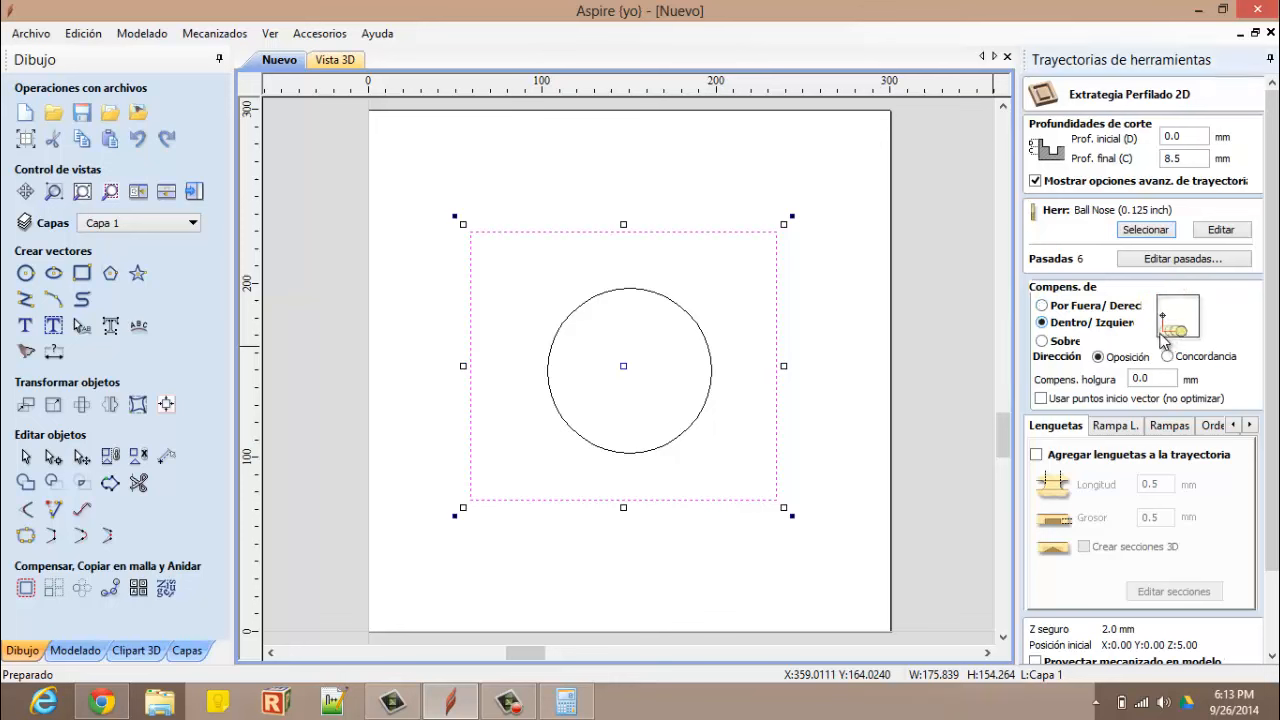
{"action": "left_click", "coordinate": [1042, 306]}
{"action": "left_click", "coordinate": [1167, 357]}
Name the profile toolpath "cuadrado" and calculate it
{"action": "scroll", "coordinate": [1060, 397], "scroll_direction": "down", "scroll_amount": 4}
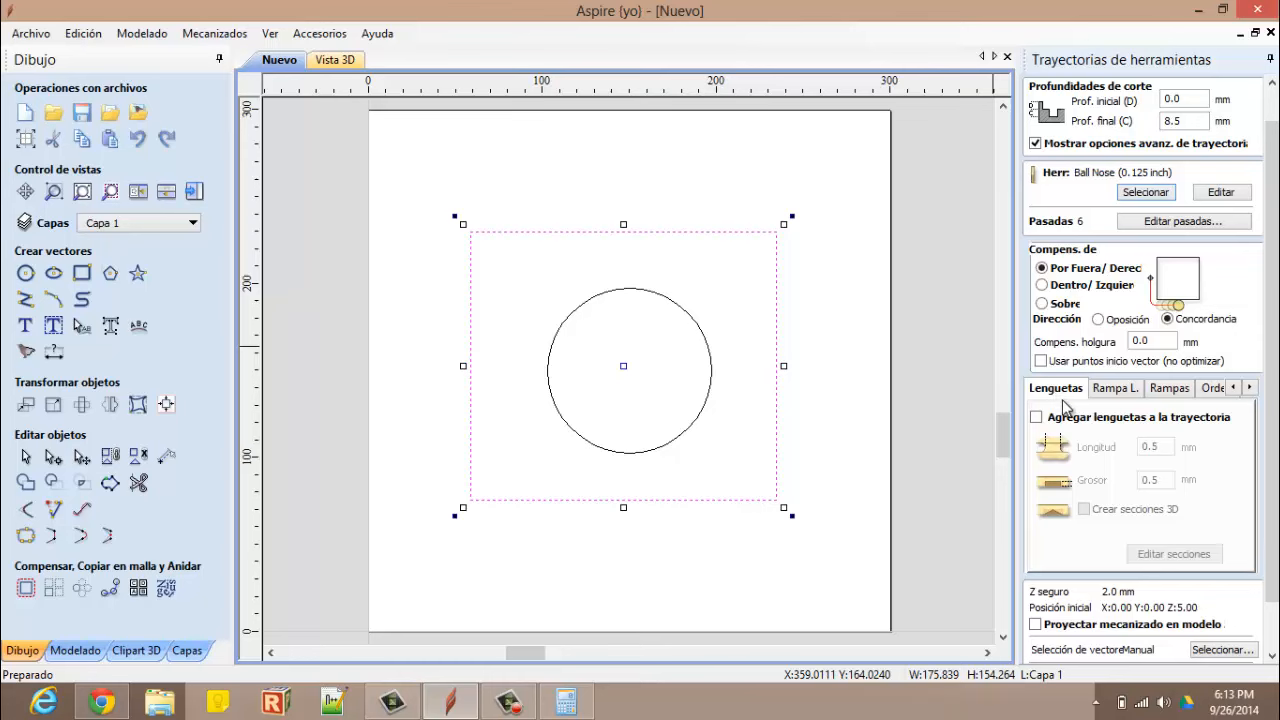
{"action": "scroll", "coordinate": [1075, 426], "scroll_direction": "down", "scroll_amount": 1}
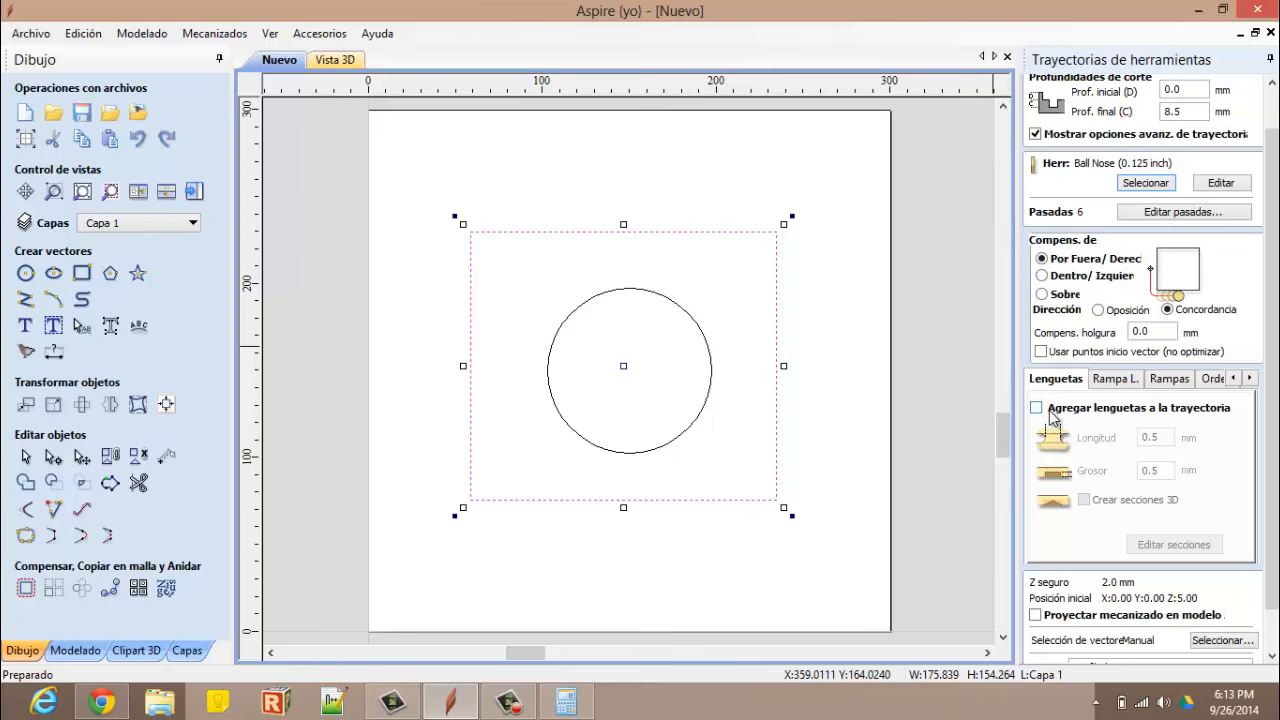
{"action": "scroll", "coordinate": [1068, 436], "scroll_direction": "down", "scroll_amount": 2}
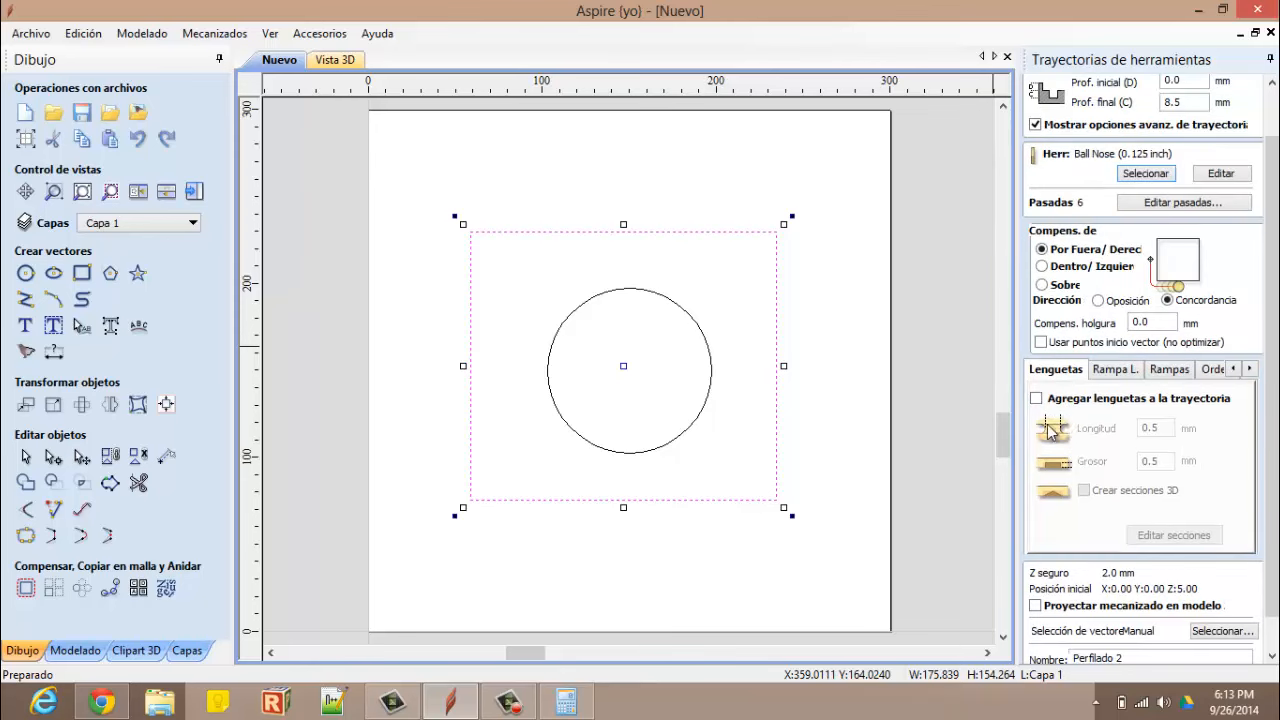
{"action": "scroll", "coordinate": [1064, 422], "scroll_direction": "down", "scroll_amount": 2}
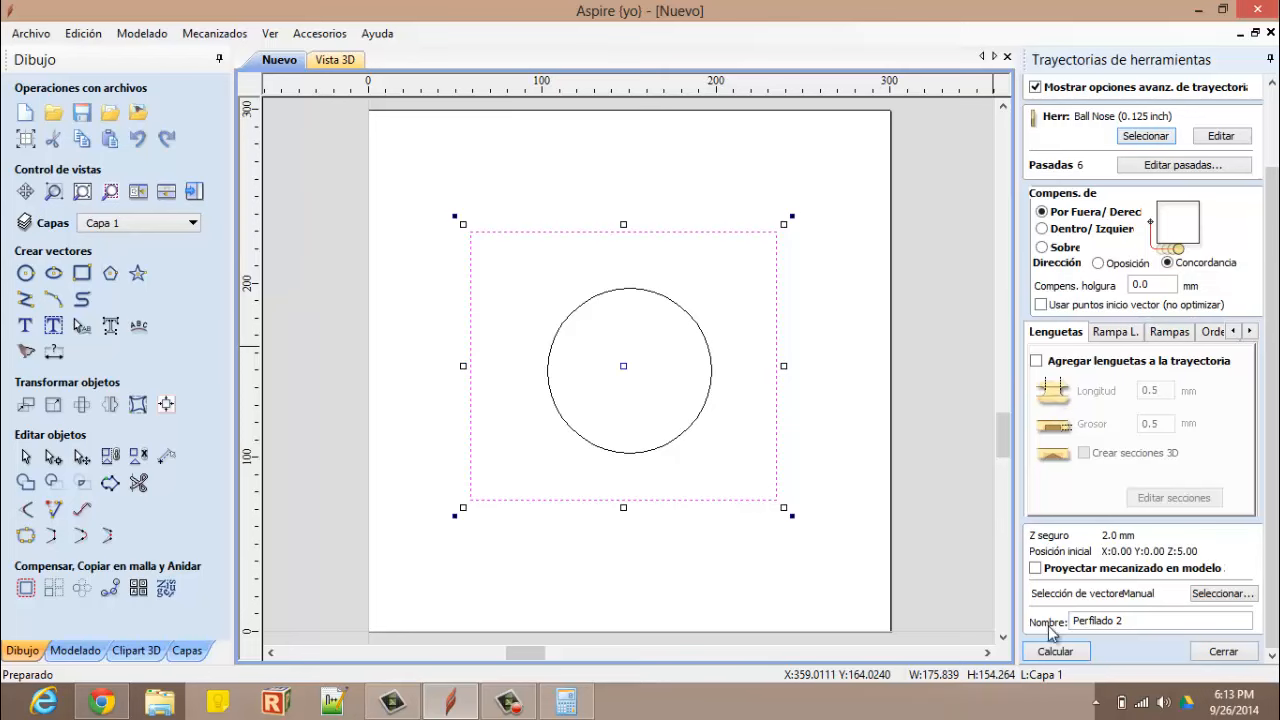
{"action": "double_click", "coordinate": [1130, 621]}
{"action": "left_click_drag", "start_coordinate": [1148, 621], "coordinate": [1072, 622]}
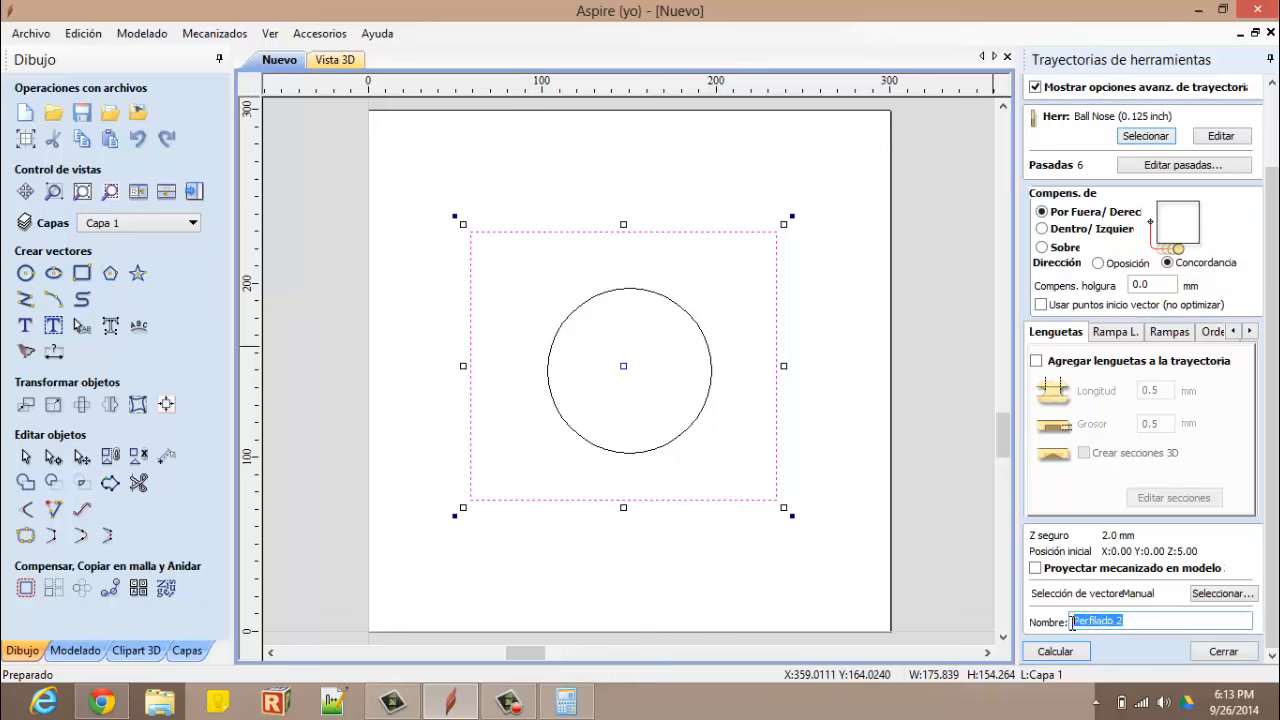
{"action": "type", "text": "cuadrado"}
{"action": "left_click", "coordinate": [1055, 651]}
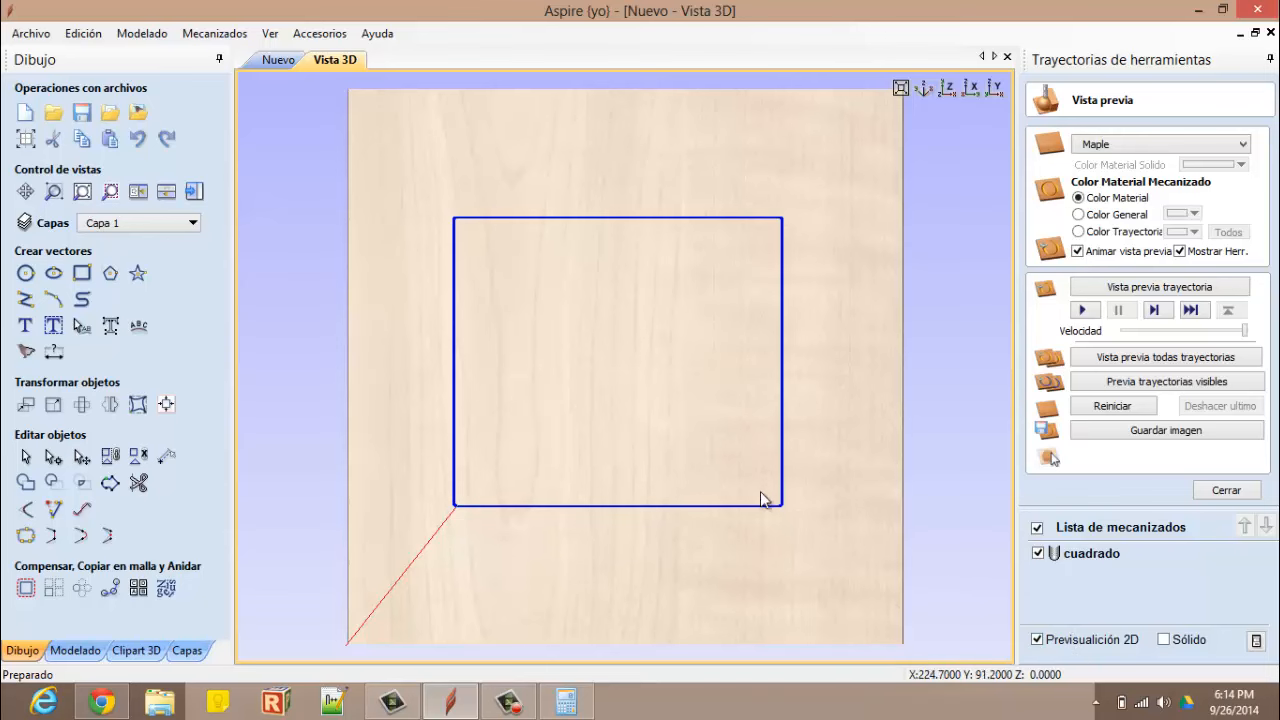
Examine the stacked cutting passes of the calculated rectangle toolpath in 3D from several angles and distances
{"action": "left_click_drag", "start_coordinate": [577, 603], "coordinate": [833, 551]}
{"action": "scroll", "coordinate": [830, 555], "scroll_direction": "up", "scroll_amount": 6}
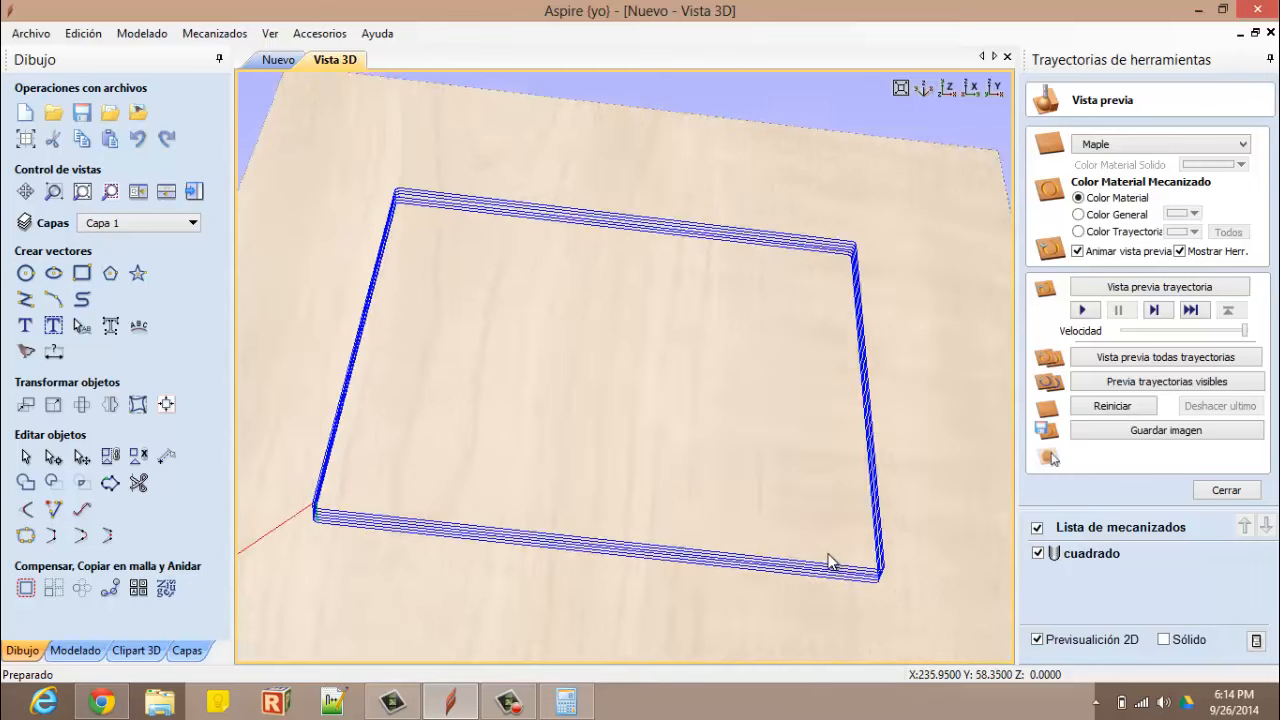
{"action": "scroll", "coordinate": [806, 563], "scroll_direction": "up", "scroll_amount": 5}
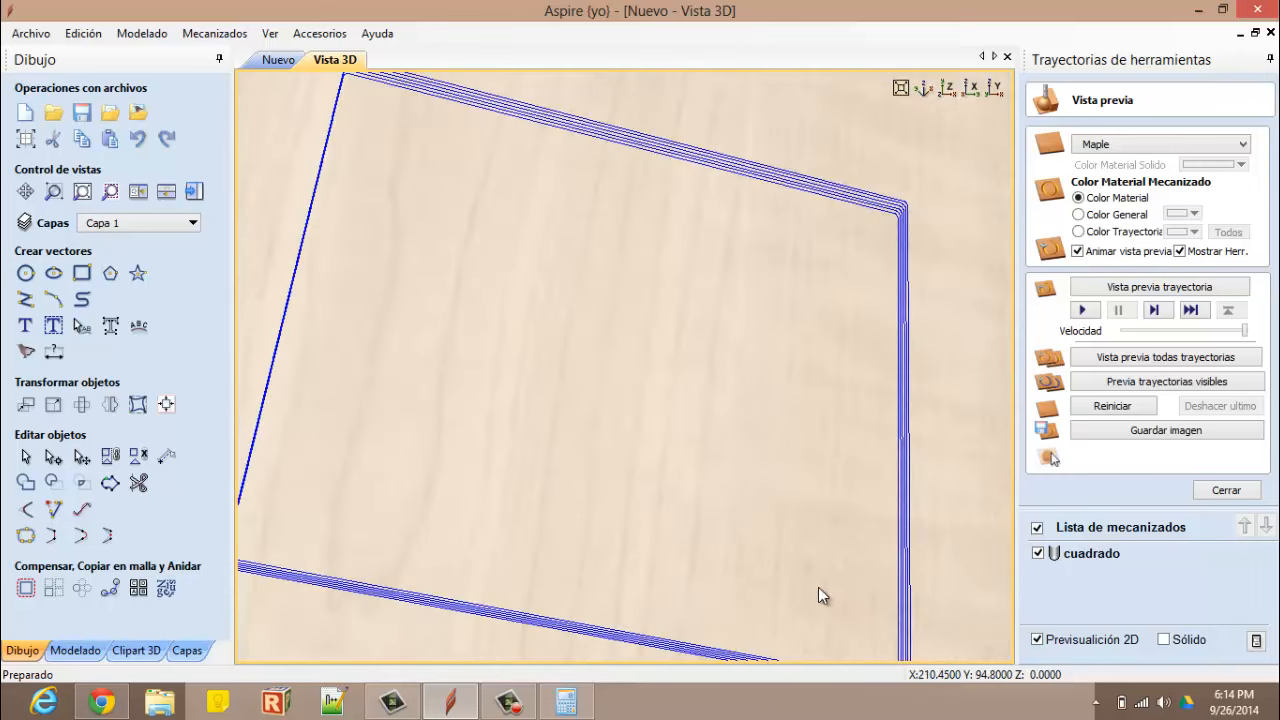
{"action": "left_click_drag", "start_coordinate": [826, 277], "coordinate": [818, 308]}
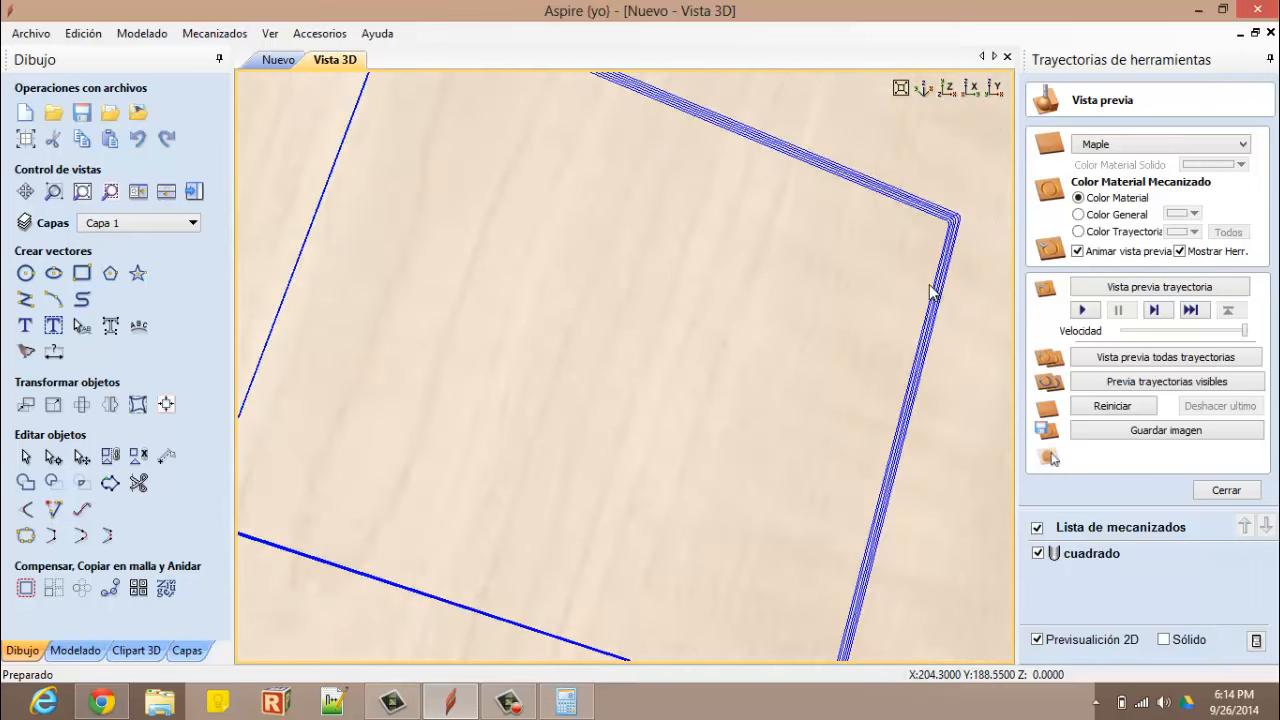
{"action": "left_click_drag", "start_coordinate": [949, 230], "coordinate": [930, 186]}
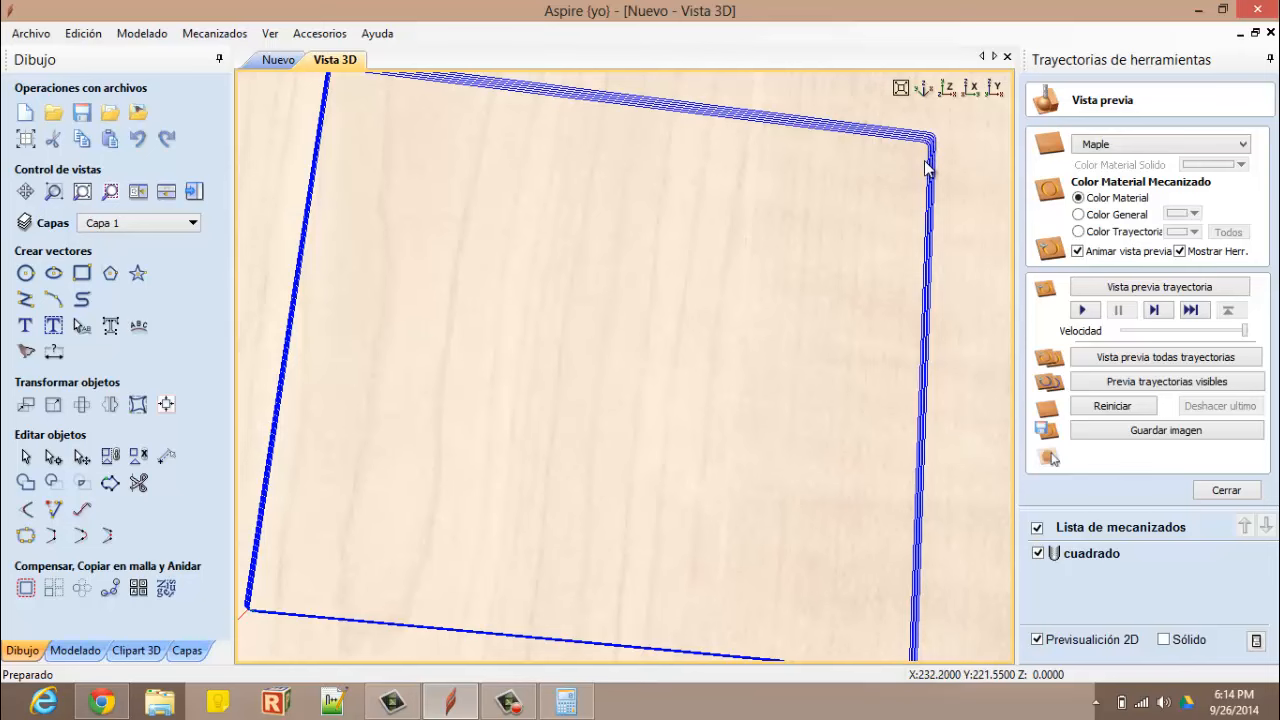
{"action": "scroll", "coordinate": [906, 184], "scroll_direction": "down", "scroll_amount": 3}
{"action": "scroll", "coordinate": [425, 510], "scroll_direction": "up", "scroll_amount": 4}
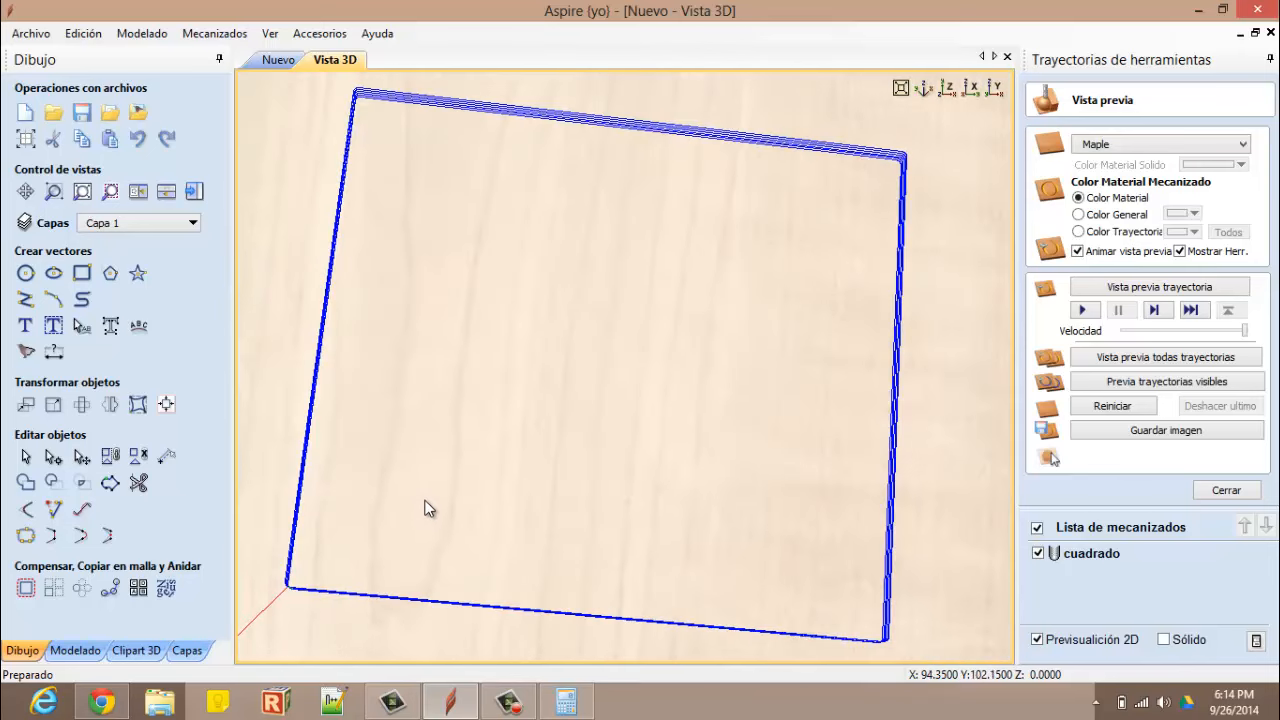
{"action": "scroll", "coordinate": [414, 471], "scroll_direction": "down", "scroll_amount": 3}
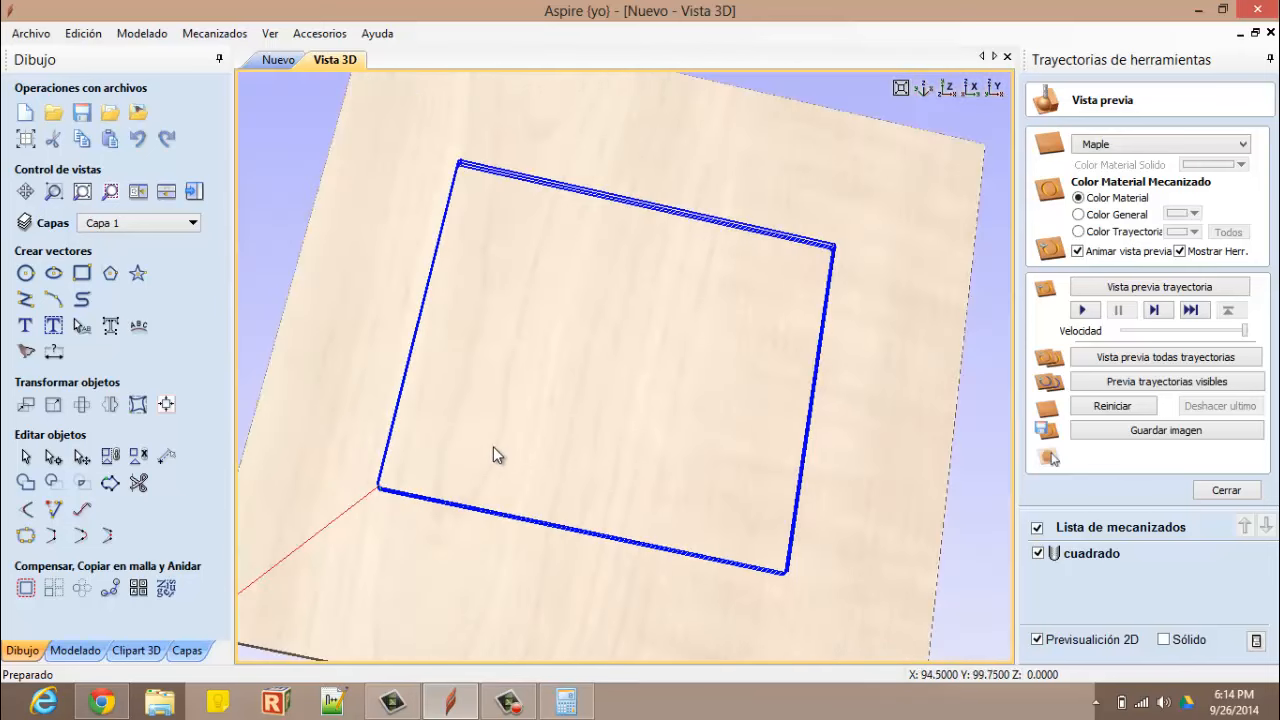
{"action": "left_click_drag", "start_coordinate": [516, 451], "coordinate": [530, 425]}
Set the preview material to MDF and run the cutting simulation of the rectangle toolpath
{"action": "left_click", "coordinate": [1094, 146]}
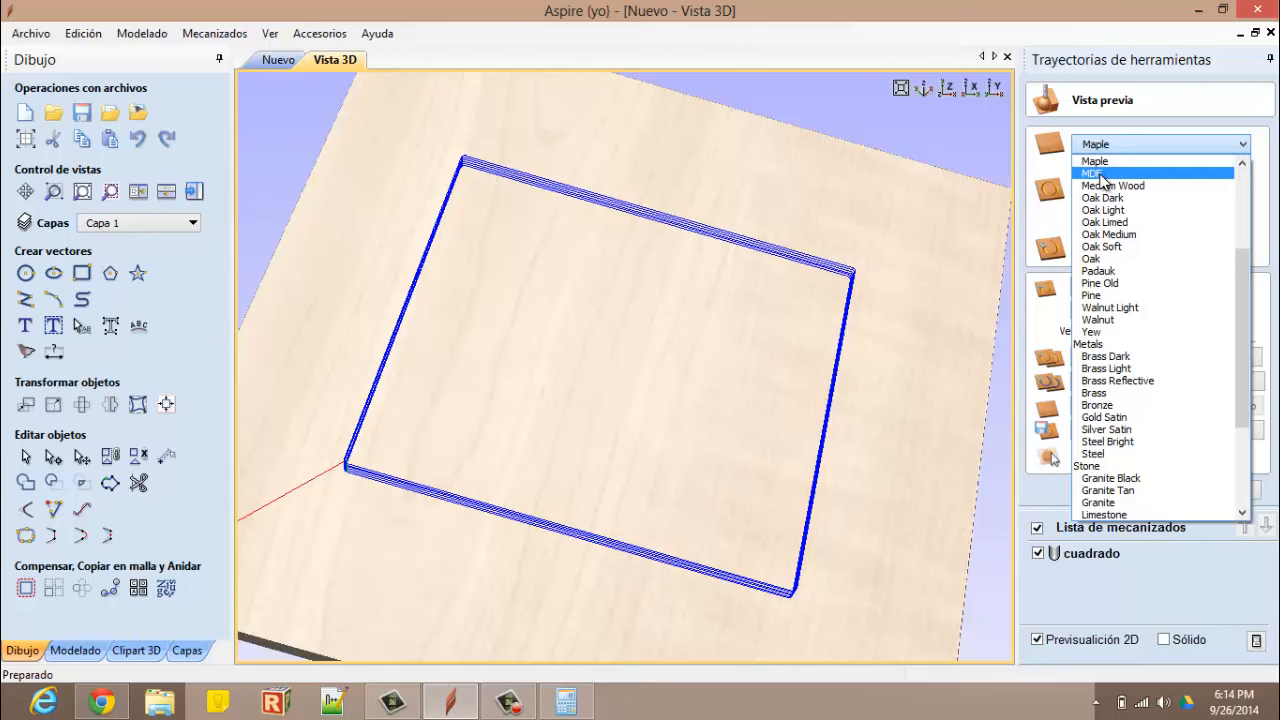
{"action": "left_click", "coordinate": [1100, 175]}
{"action": "left_click_drag", "start_coordinate": [812, 582], "coordinate": [852, 479]}
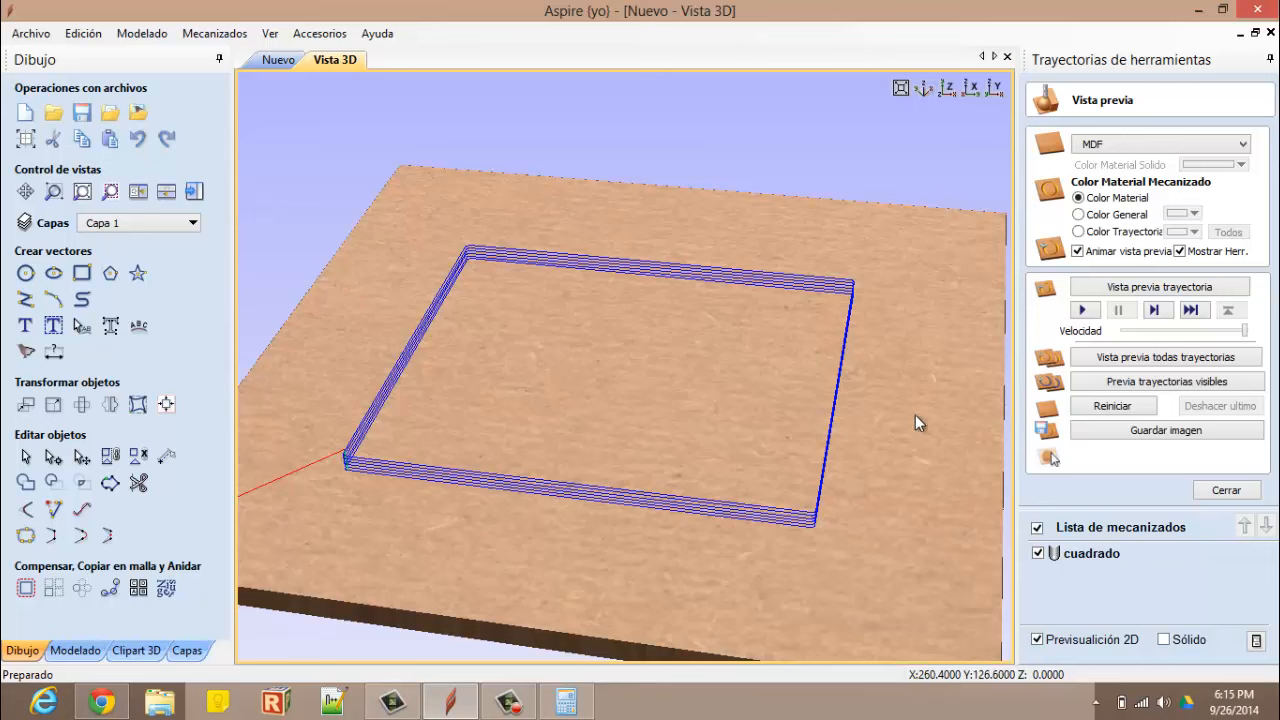
{"action": "left_click", "coordinate": [1083, 311]}
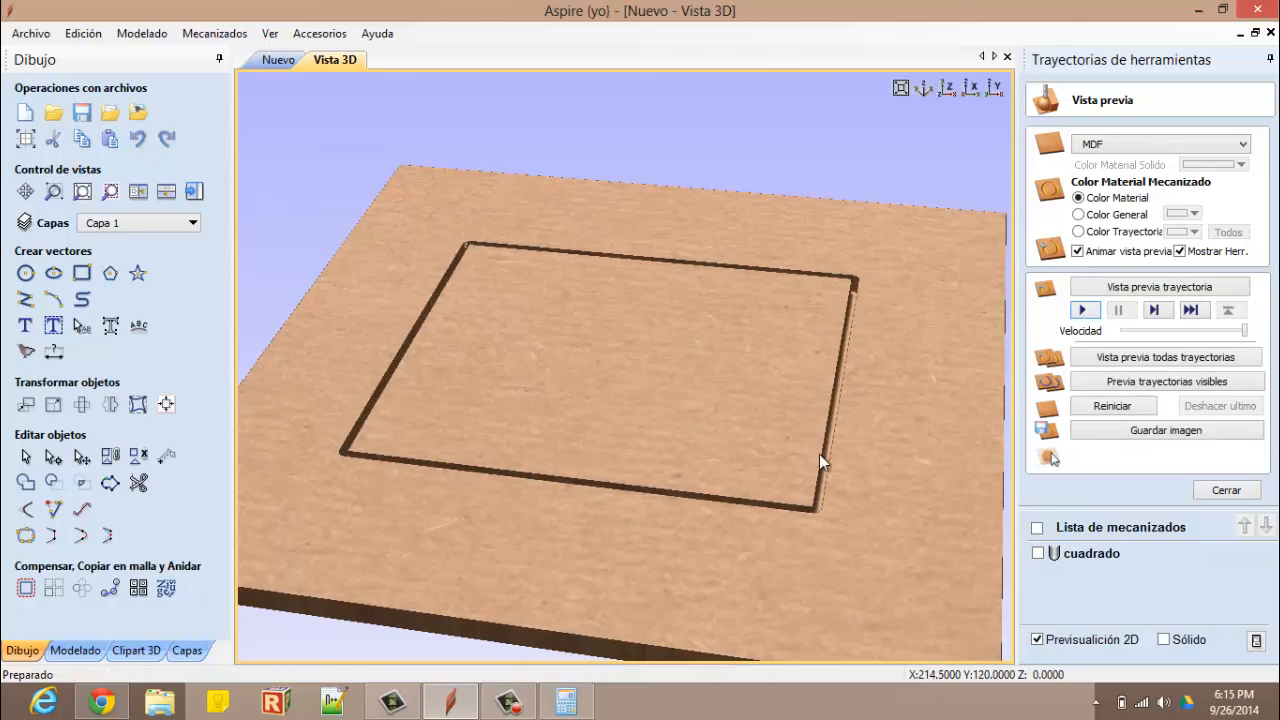
Reset the preview, lower the simulation speed slightly, replay the rectangle cut and inspect the machined groove up close
{"action": "left_click_drag", "start_coordinate": [684, 564], "coordinate": [690, 525]}
{"action": "left_click_drag", "start_coordinate": [1195, 332], "coordinate": [1206, 330]}
{"action": "left_click", "coordinate": [1112, 406]}
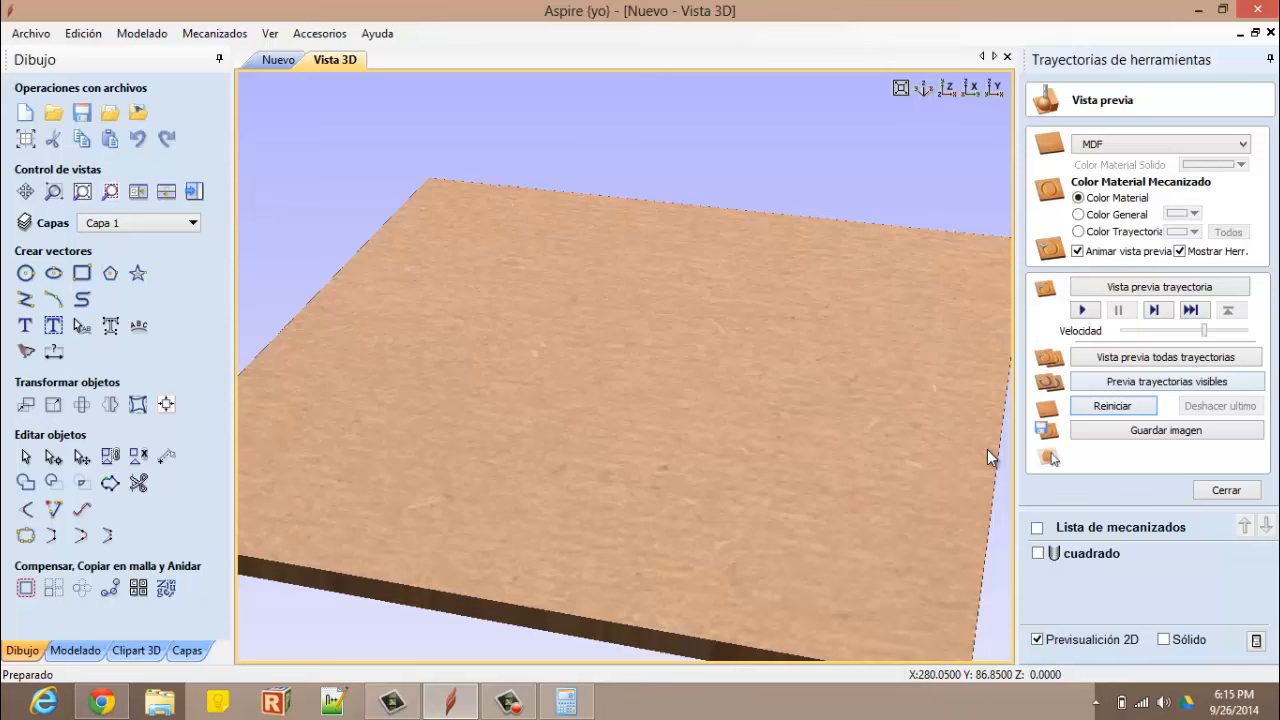
{"action": "left_click", "coordinate": [1084, 312]}
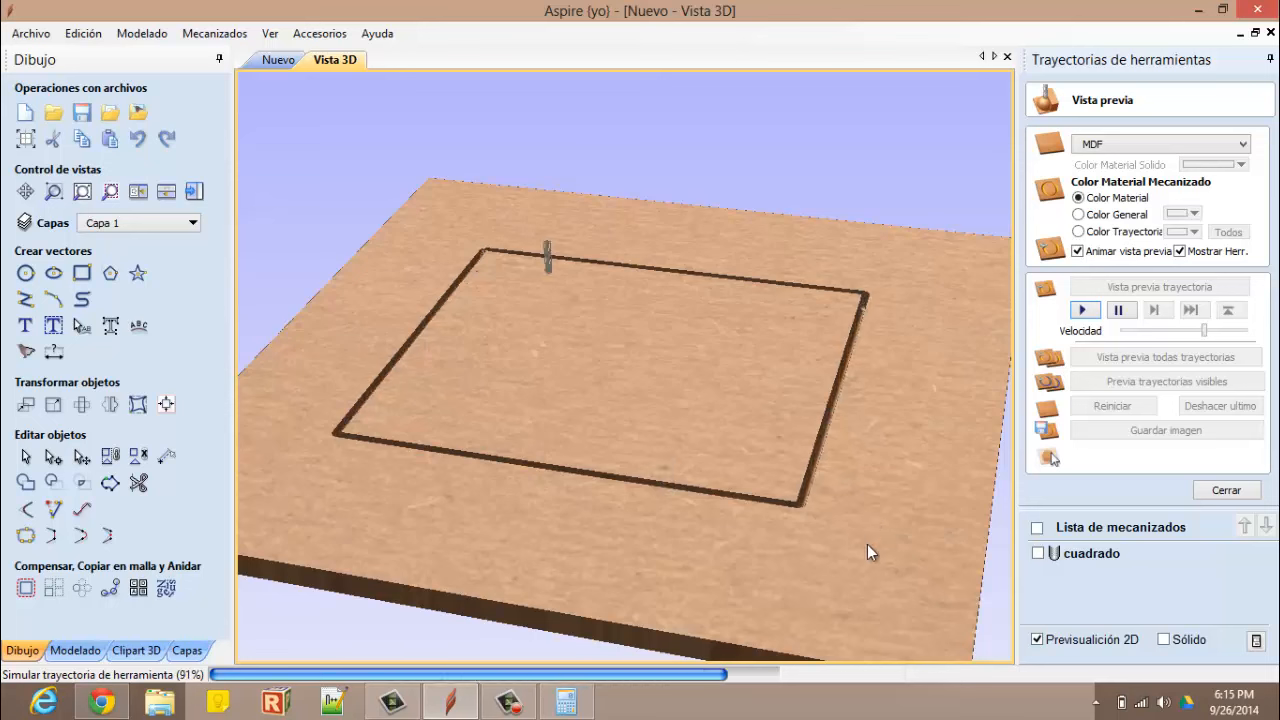
{"action": "scroll", "coordinate": [811, 545], "scroll_direction": "up", "scroll_amount": 5}
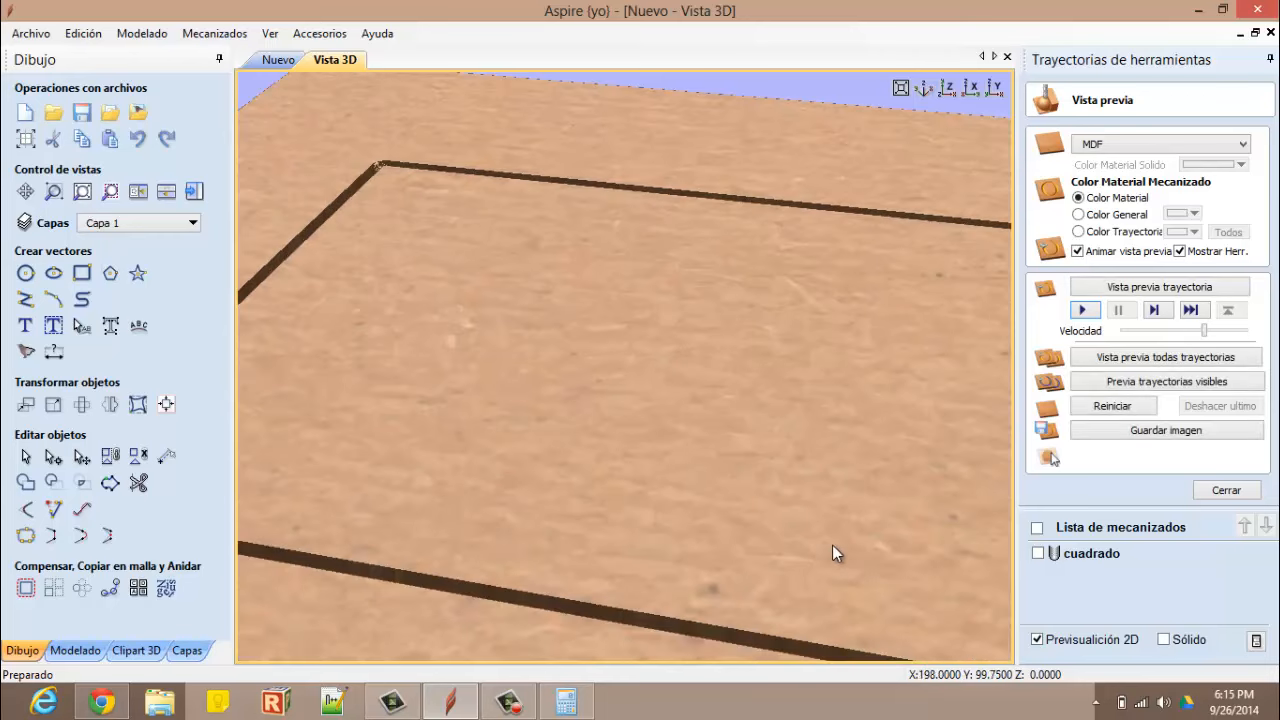
{"action": "scroll", "coordinate": [858, 526], "scroll_direction": "down", "scroll_amount": 4}
{"action": "scroll", "coordinate": [866, 515], "scroll_direction": "up", "scroll_amount": 3}
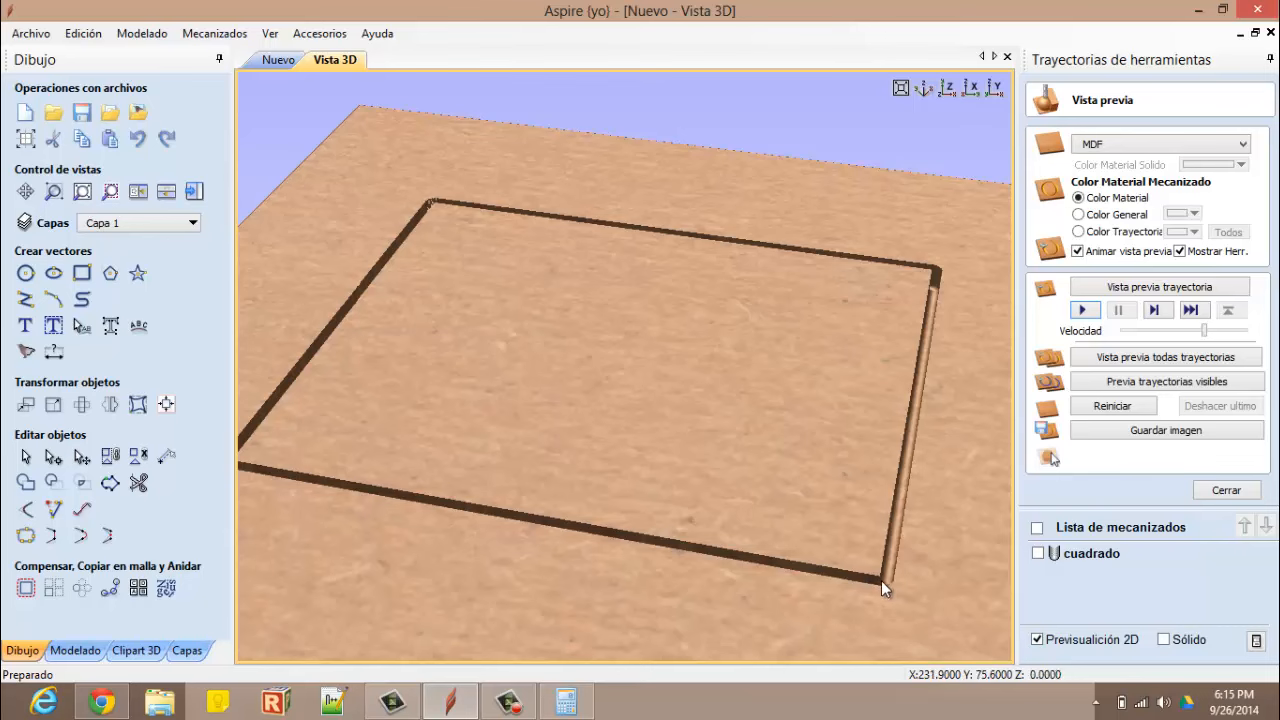
Inspect the machined rectangle groove from above and from several angles
{"action": "left_click_drag", "start_coordinate": [729, 433], "coordinate": [740, 512]}
{"action": "left_click_drag", "start_coordinate": [308, 244], "coordinate": [290, 405]}
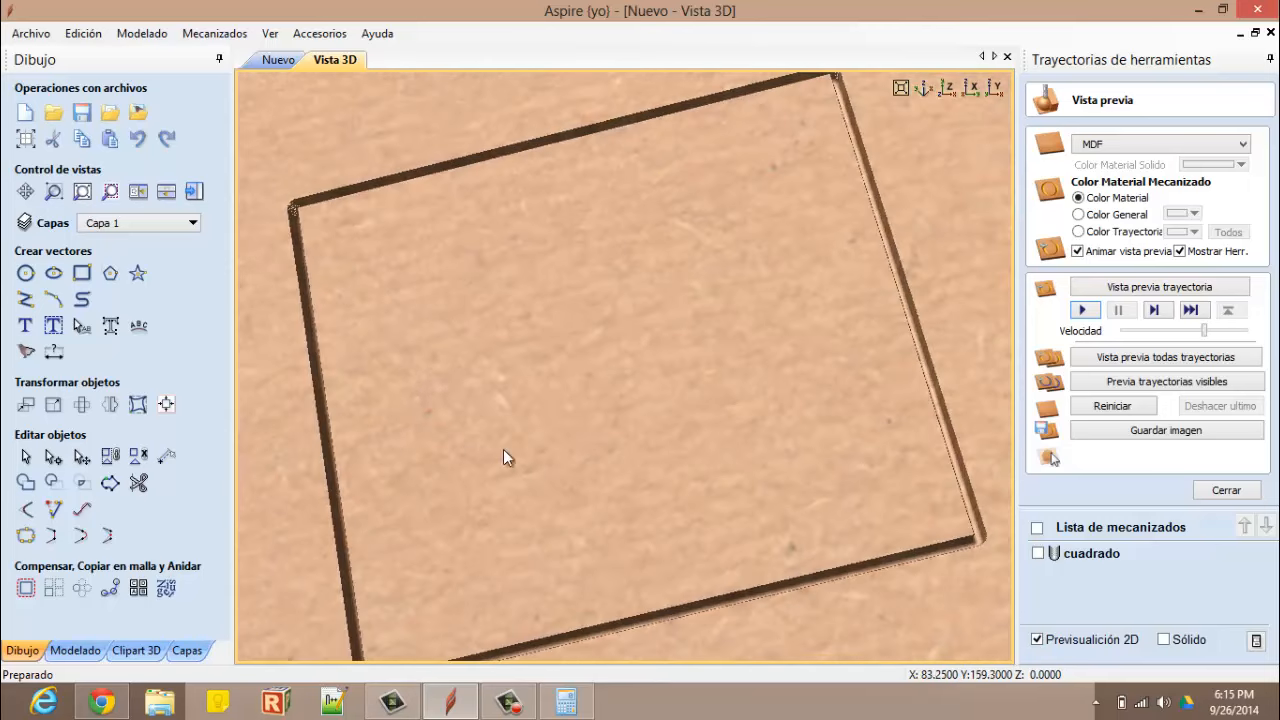
{"action": "left_click_drag", "start_coordinate": [872, 488], "coordinate": [748, 504]}
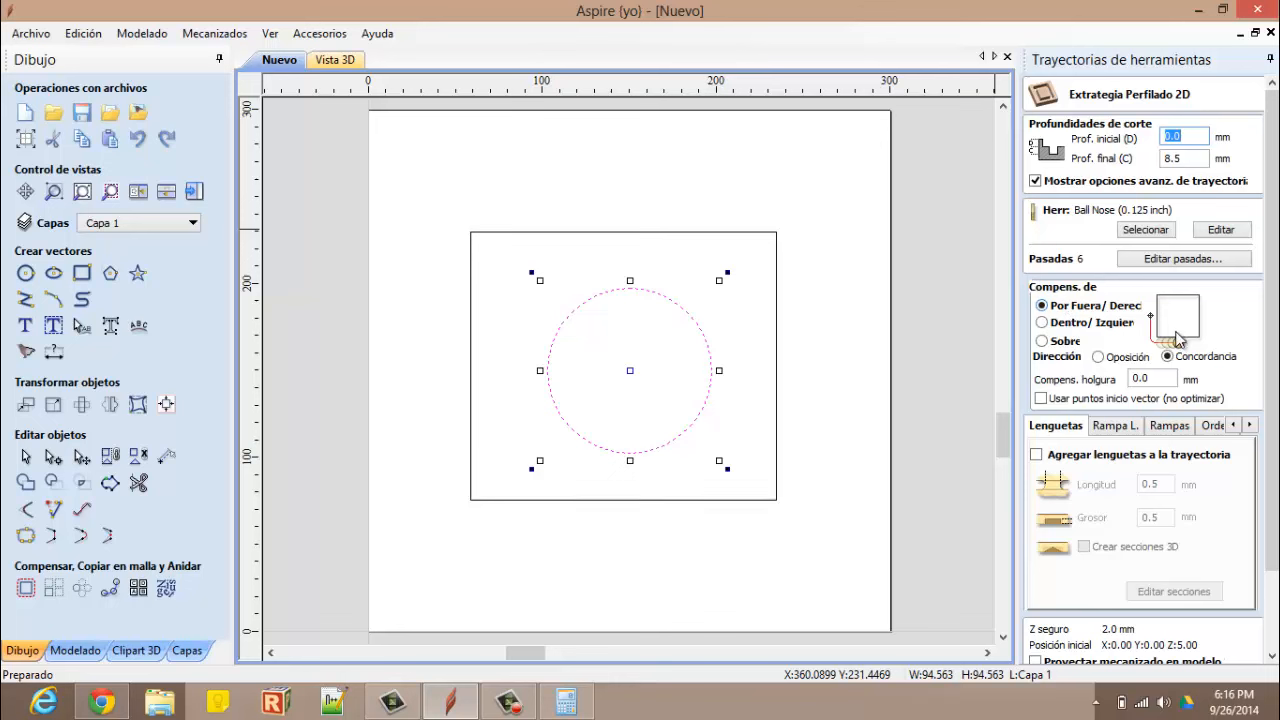
Set the circle's 2D profile toolpath to cut inside the vector, name it "circulo" and calculate it
{"action": "left_click", "coordinate": [1042, 323]}
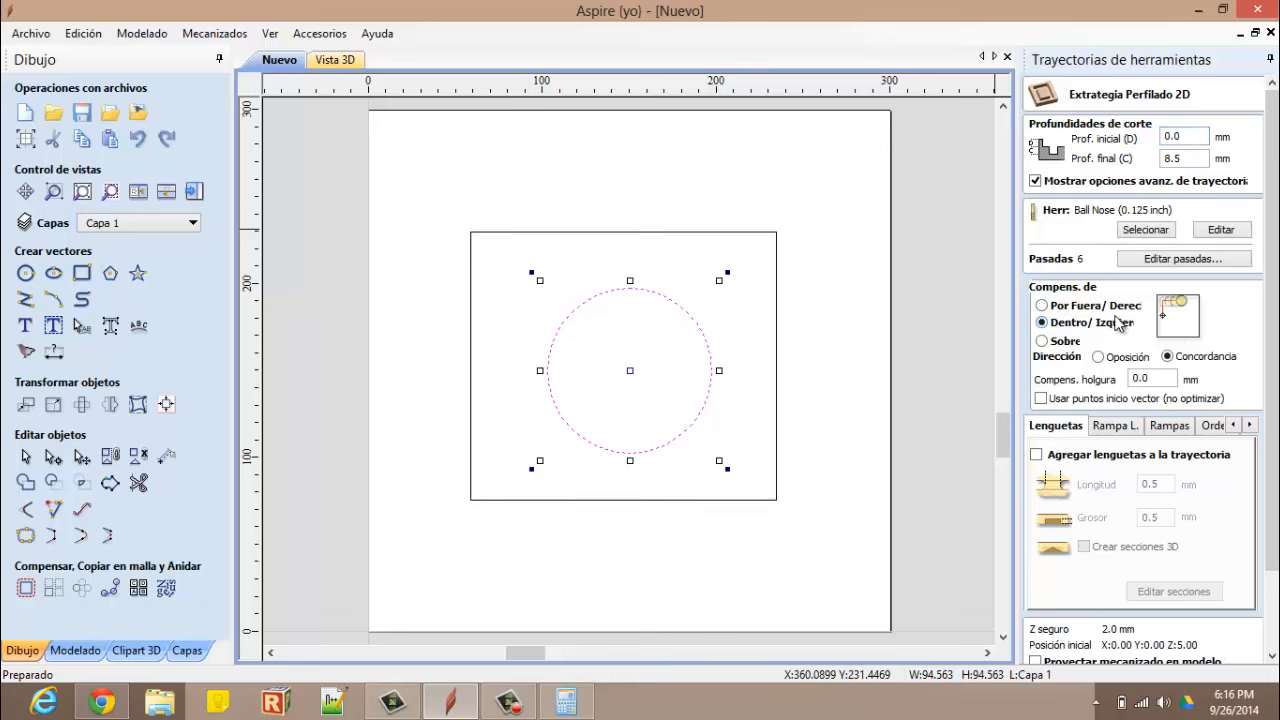
{"action": "scroll", "coordinate": [1070, 330], "scroll_direction": "down", "scroll_amount": 3}
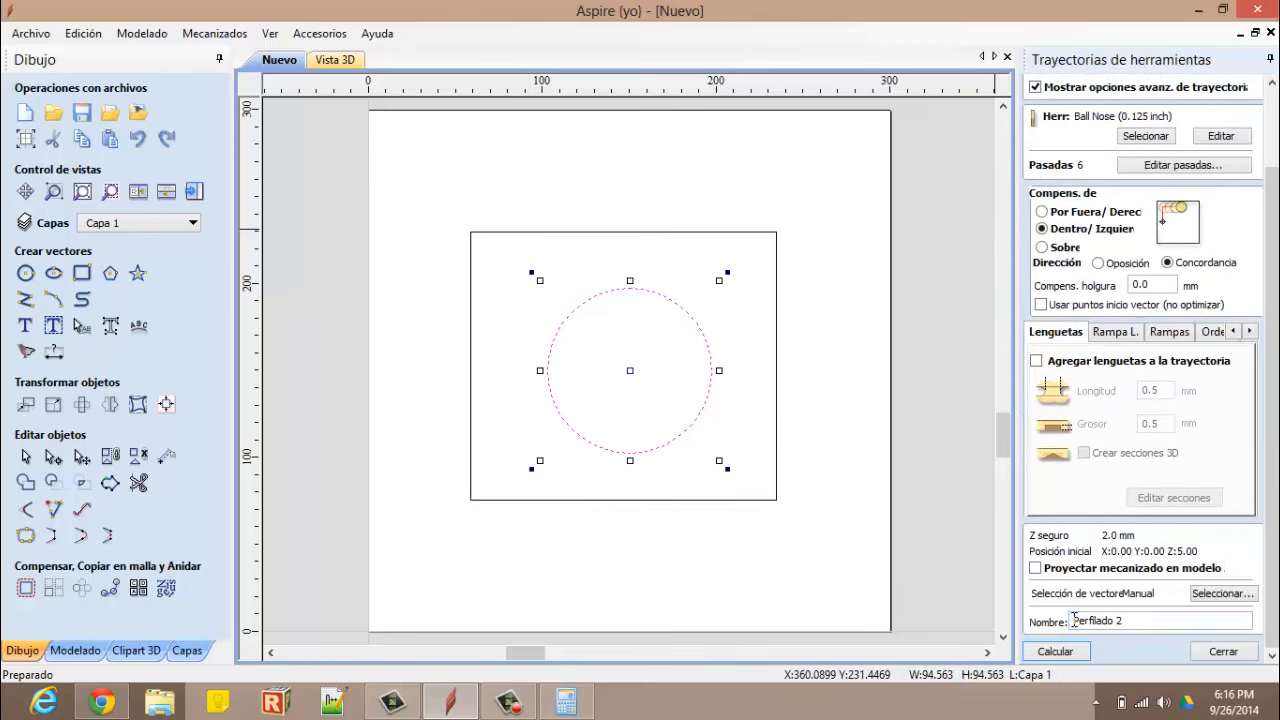
{"action": "left_click_drag", "start_coordinate": [1074, 620], "coordinate": [1131, 621]}
{"action": "type", "text": "Ci"}
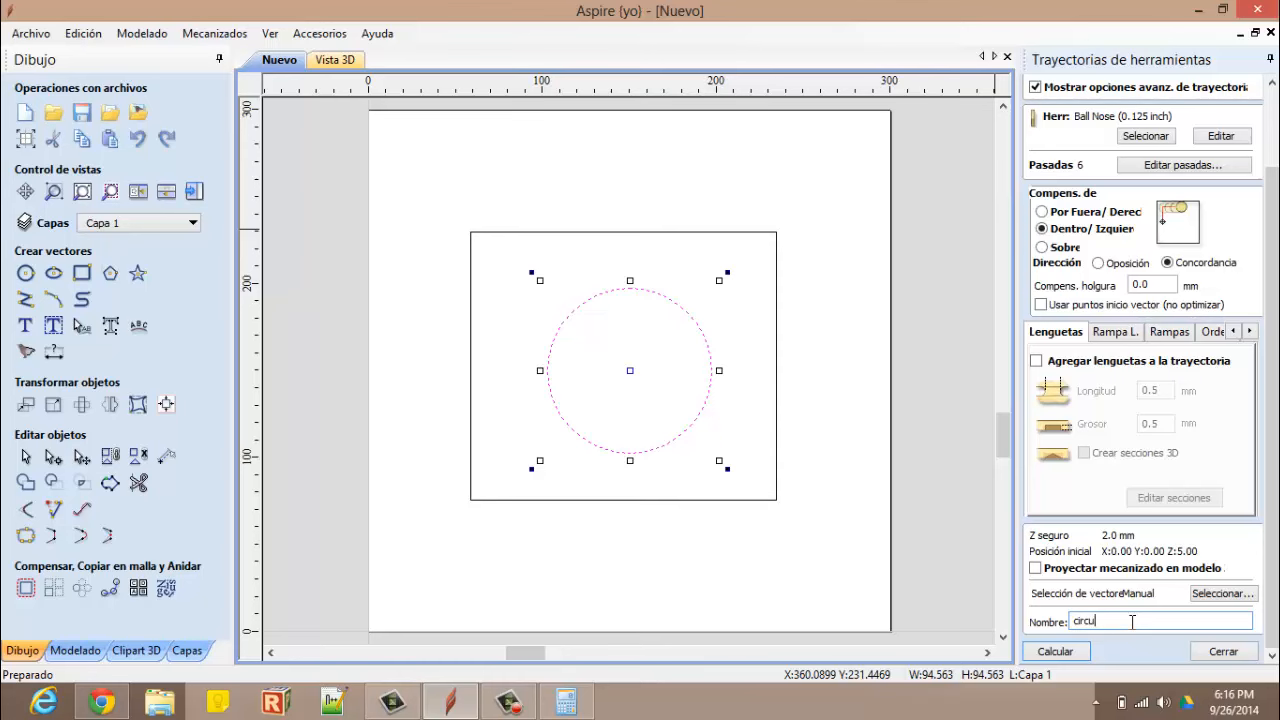
{"action": "left_click", "coordinate": [1087, 658]}
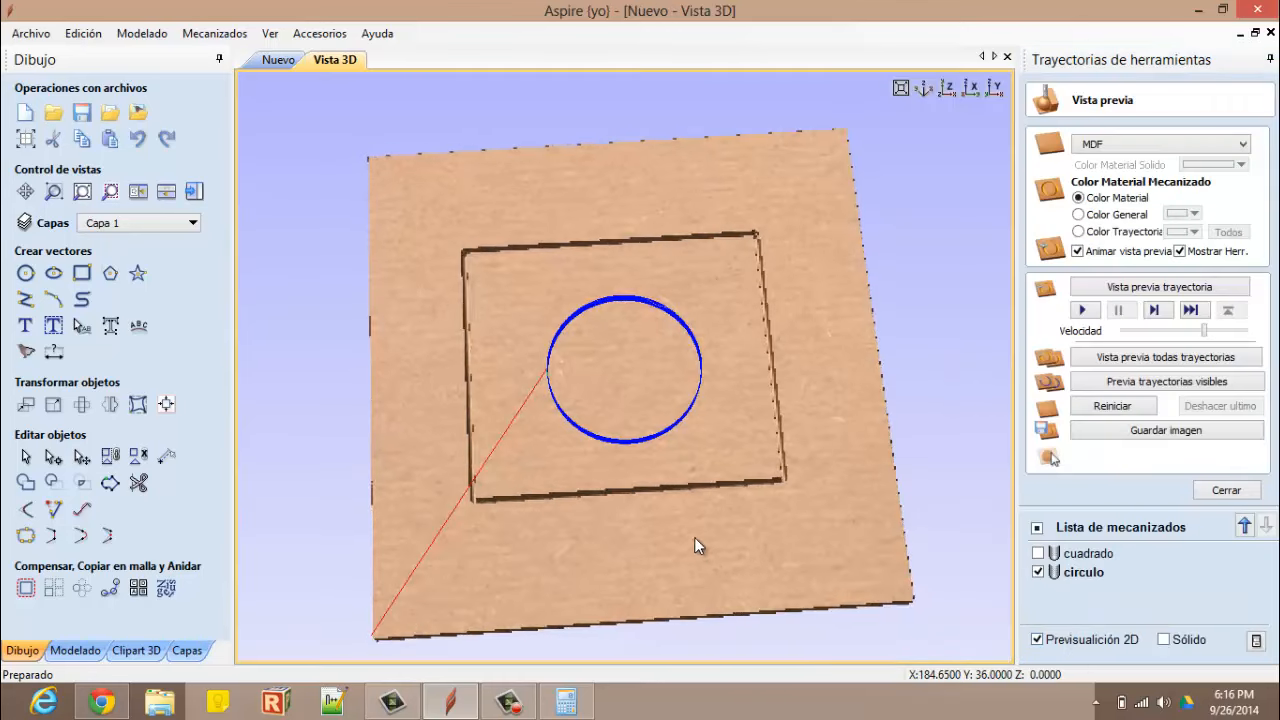
Run the cutting simulation of the circle toolpath and view the machined sheet from different angles
{"action": "left_click_drag", "start_coordinate": [694, 537], "coordinate": [646, 471]}
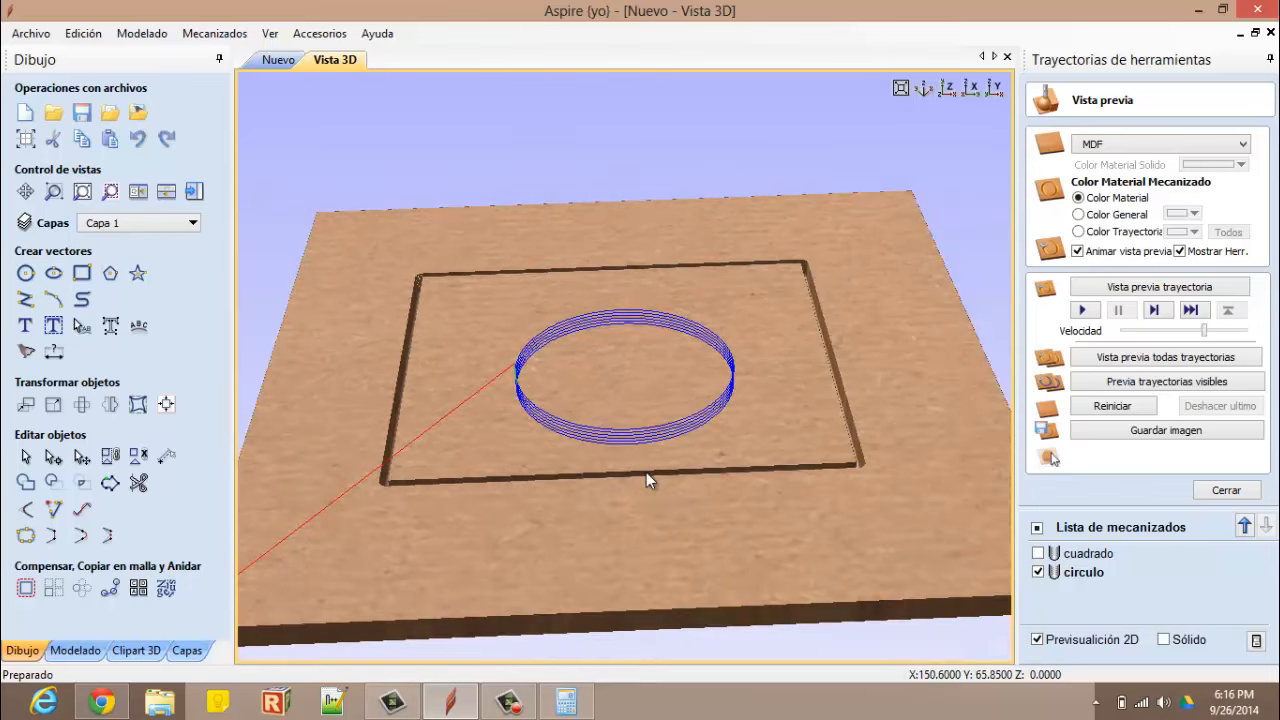
{"action": "left_click", "coordinate": [1080, 312]}
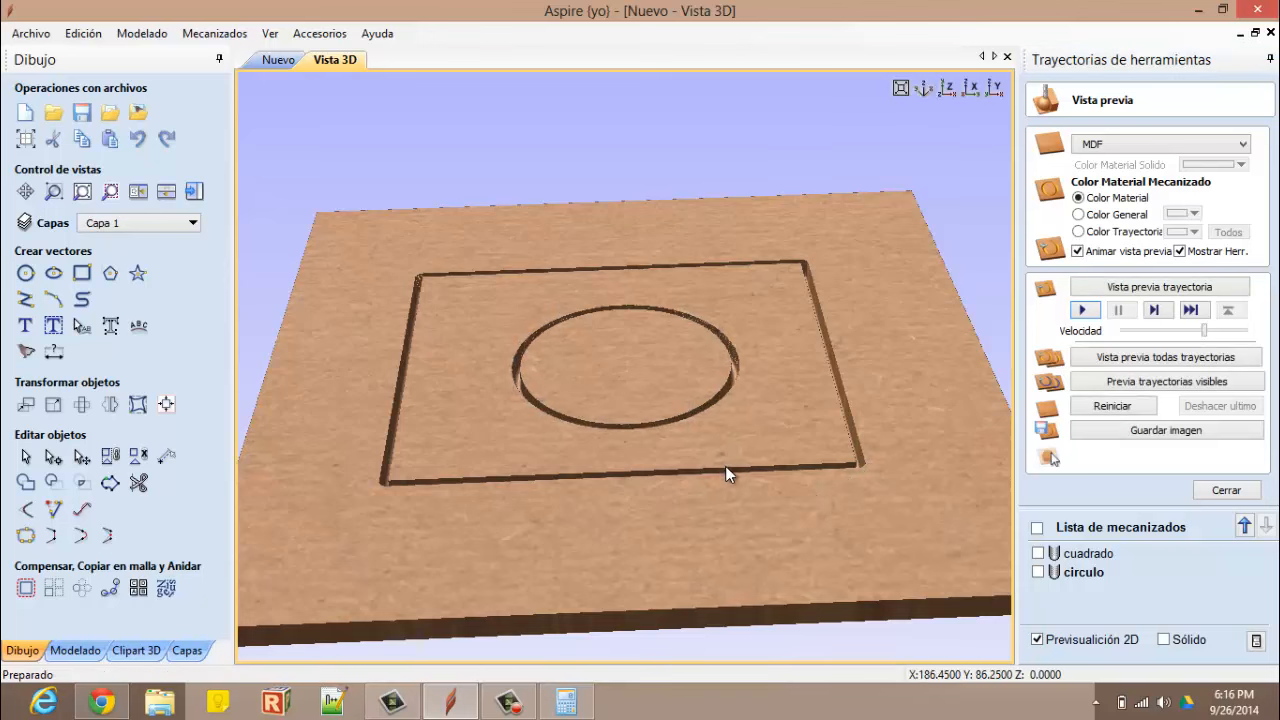
{"action": "left_click_drag", "start_coordinate": [725, 466], "coordinate": [784, 501]}
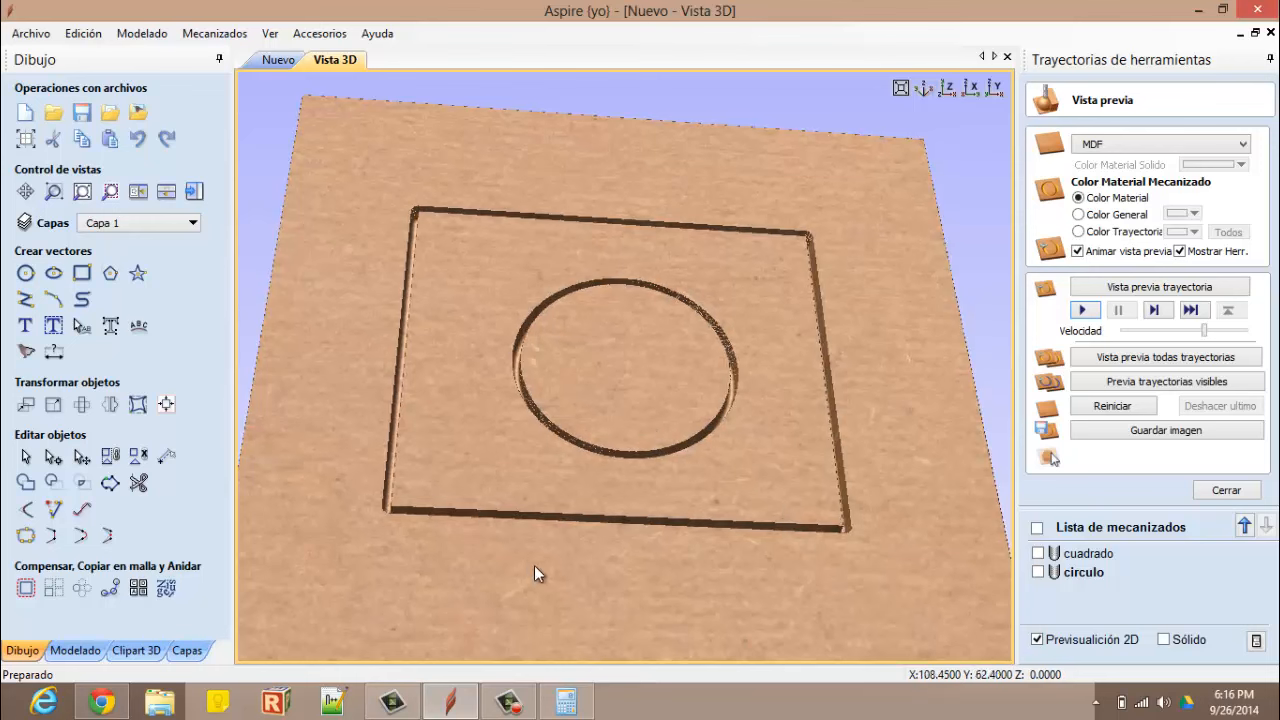
{"action": "left_click_drag", "start_coordinate": [583, 565], "coordinate": [663, 437]}
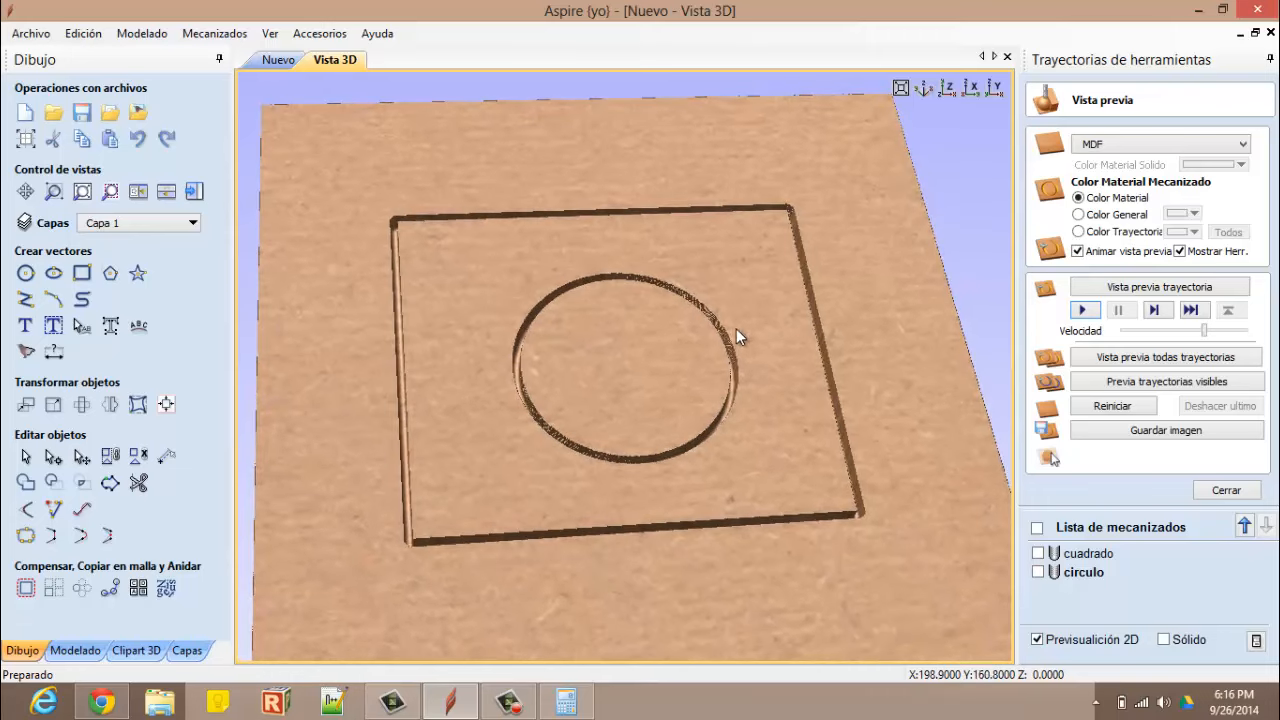
Examine the circular groove up close and alongside the rectangle groove from several angles and distances
{"action": "scroll", "coordinate": [734, 385], "scroll_direction": "up", "scroll_amount": 5}
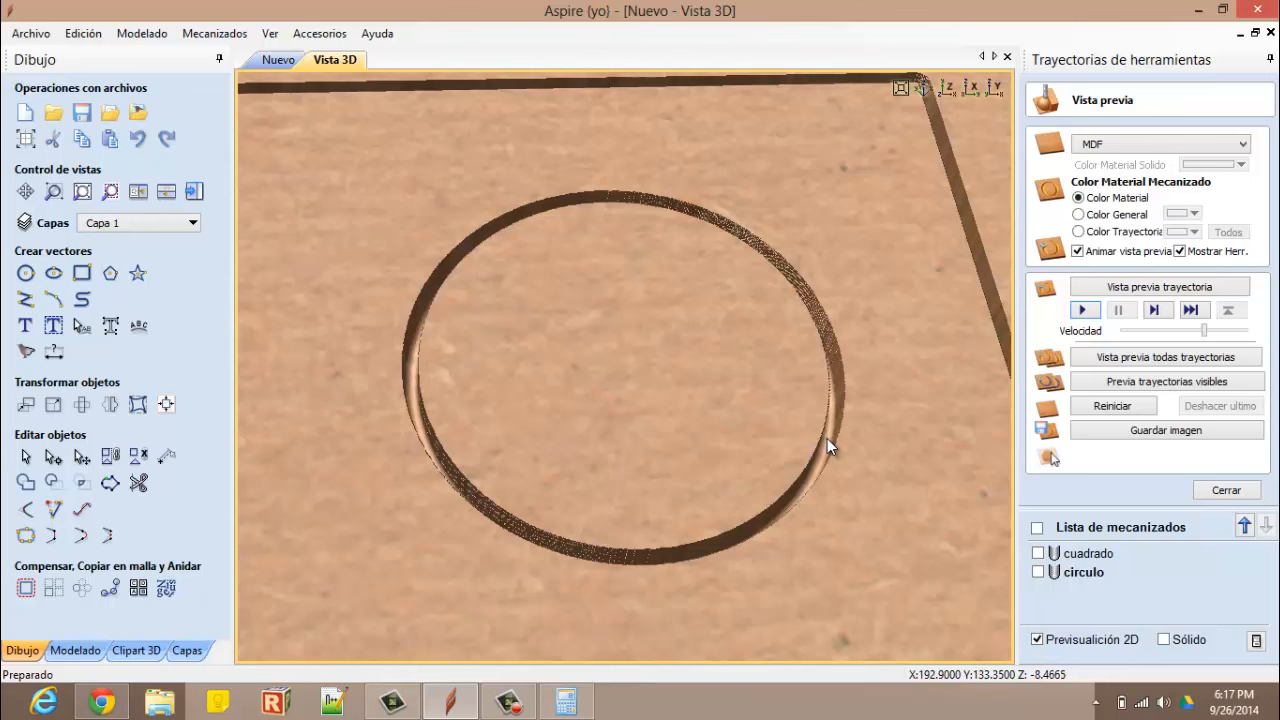
{"action": "scroll", "coordinate": [824, 439], "scroll_direction": "down", "scroll_amount": 2}
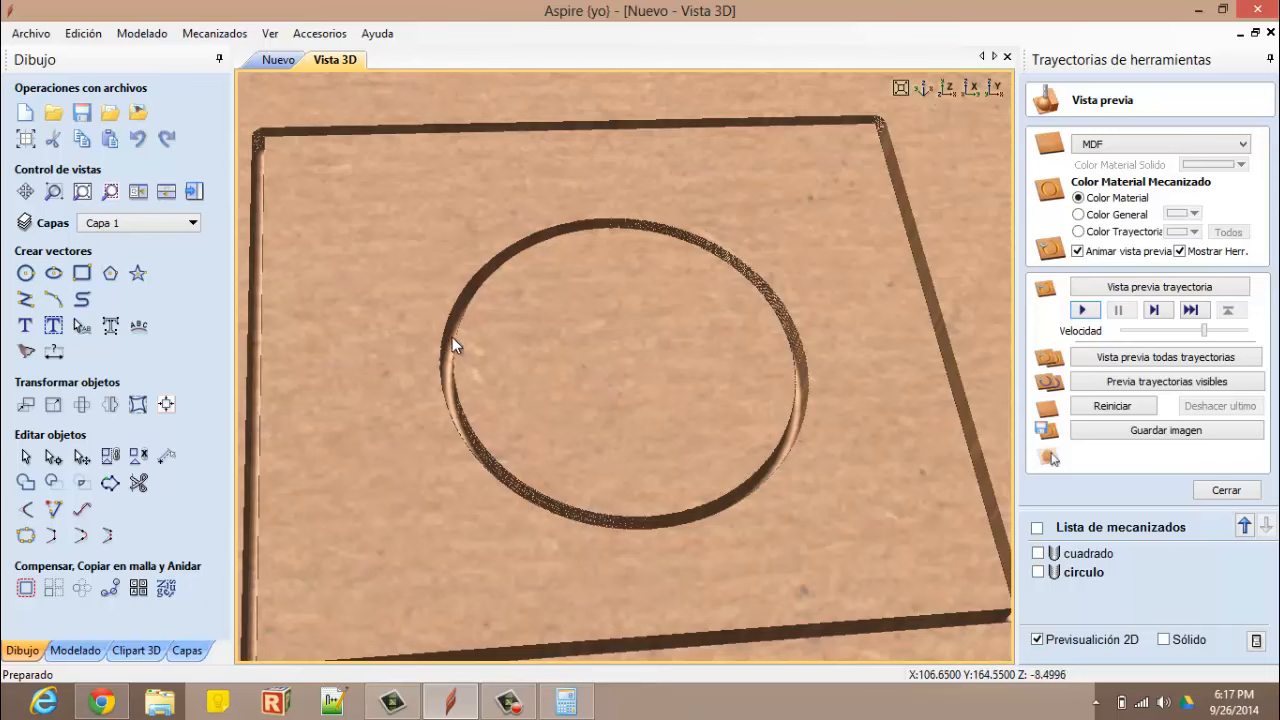
{"action": "scroll", "coordinate": [621, 416], "scroll_direction": "down", "scroll_amount": 1}
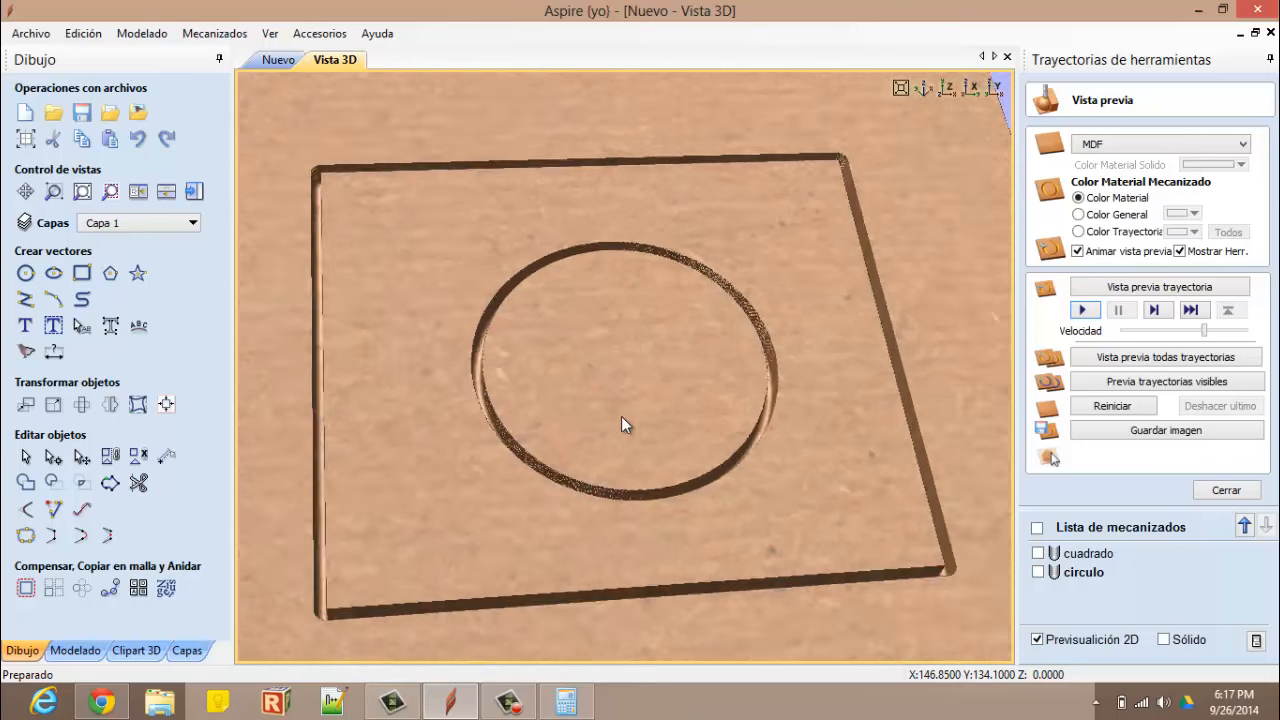
{"action": "scroll", "coordinate": [621, 416], "scroll_direction": "down", "scroll_amount": 1}
{"action": "scroll", "coordinate": [608, 460], "scroll_direction": "down", "scroll_amount": 2}
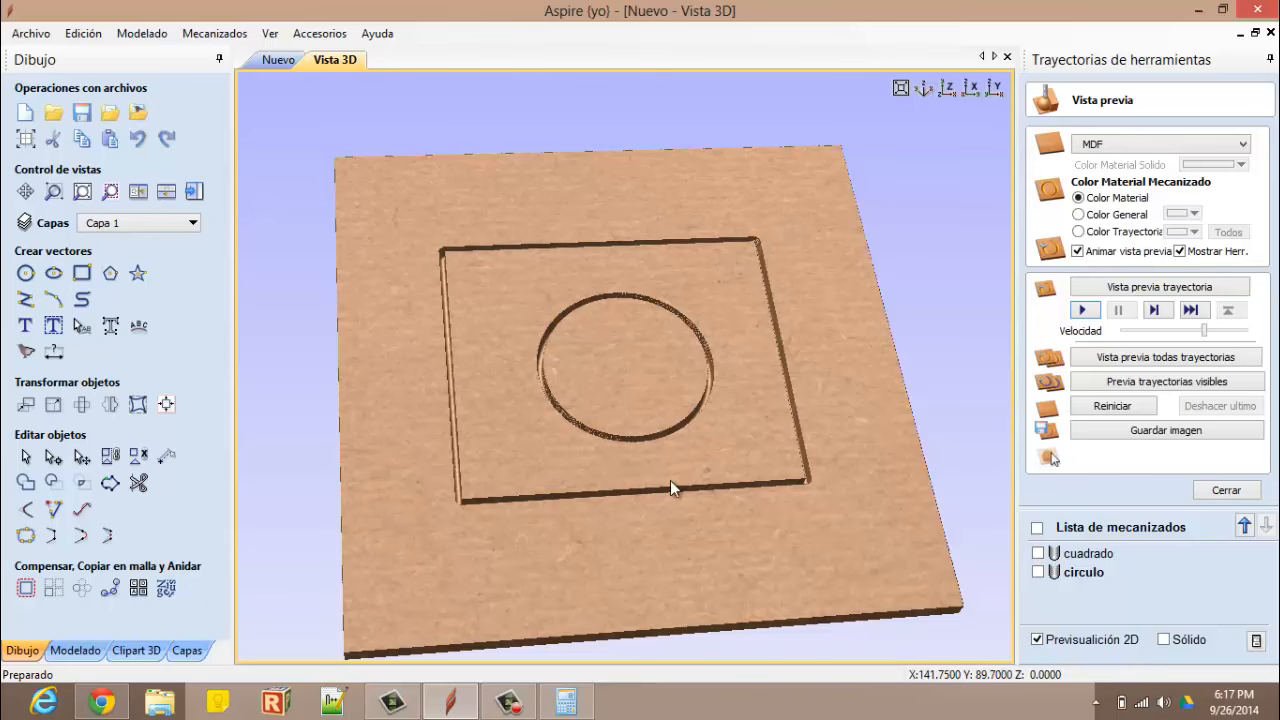
{"action": "scroll", "coordinate": [747, 483], "scroll_direction": "up", "scroll_amount": 3}
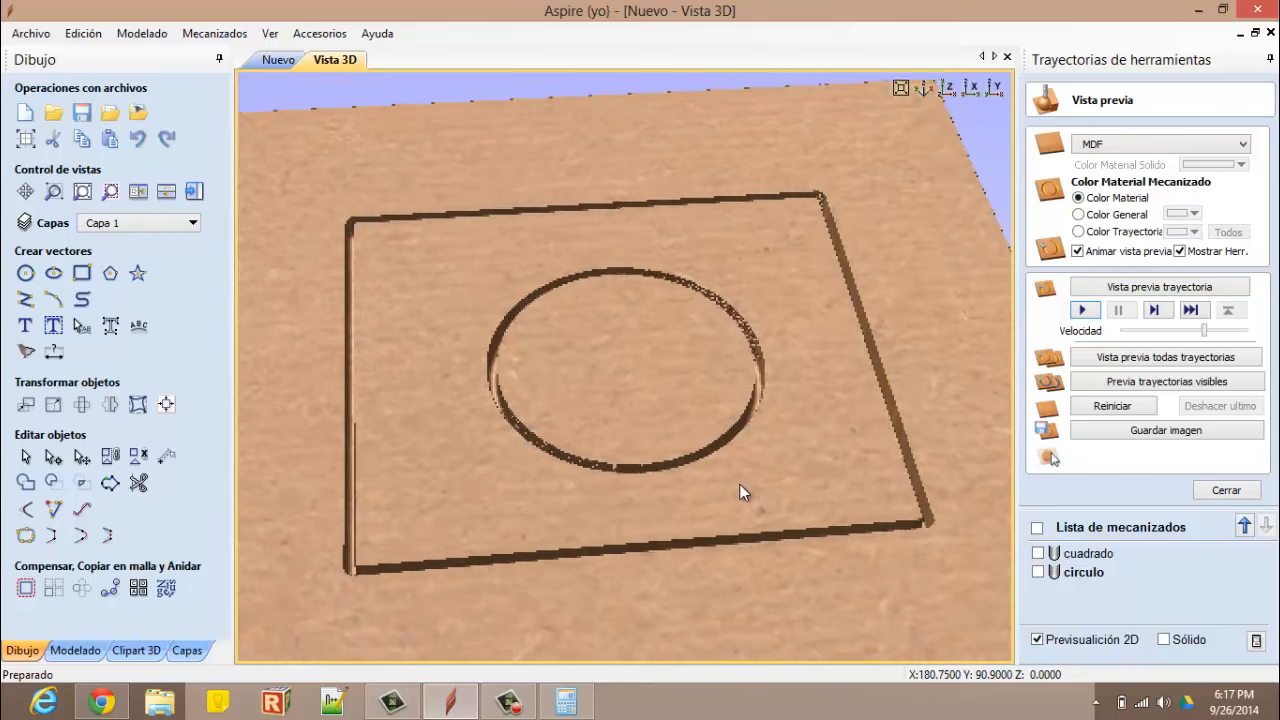
{"action": "left_click_drag", "start_coordinate": [740, 485], "coordinate": [747, 568]}
{"action": "scroll", "coordinate": [747, 428], "scroll_direction": "up", "scroll_amount": 5}
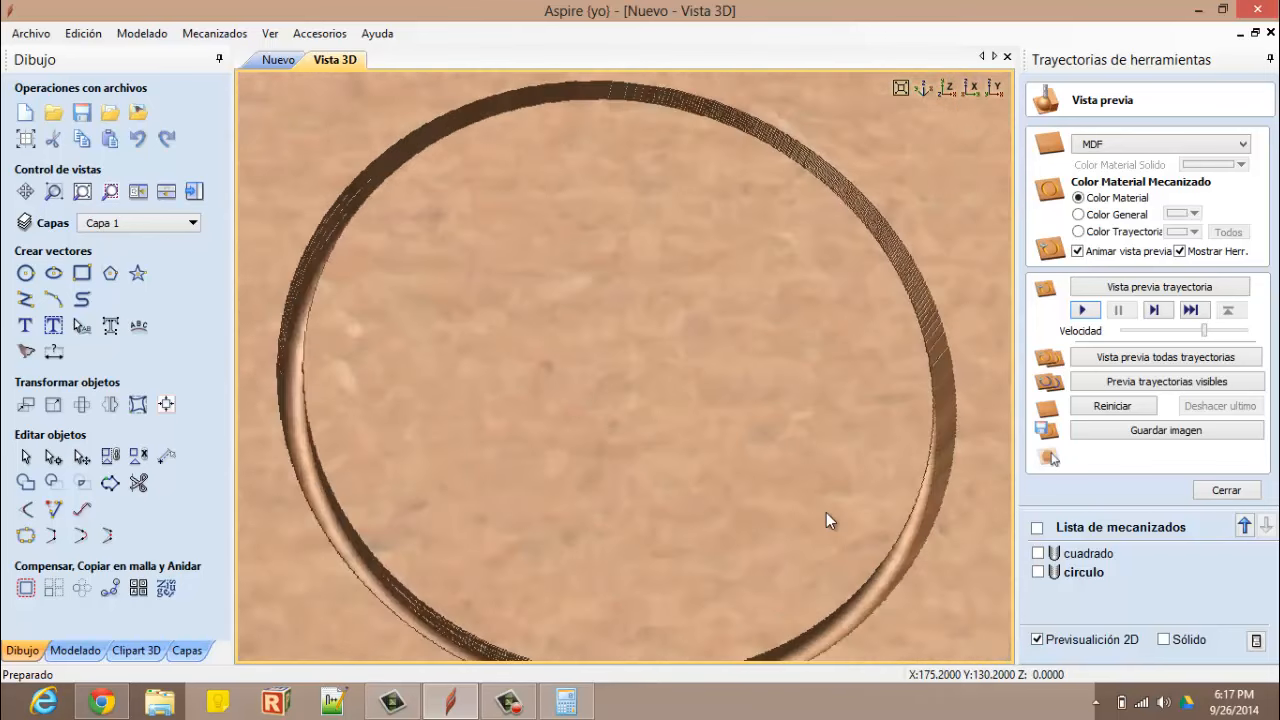
{"action": "left_click_drag", "start_coordinate": [826, 512], "coordinate": [963, 441]}
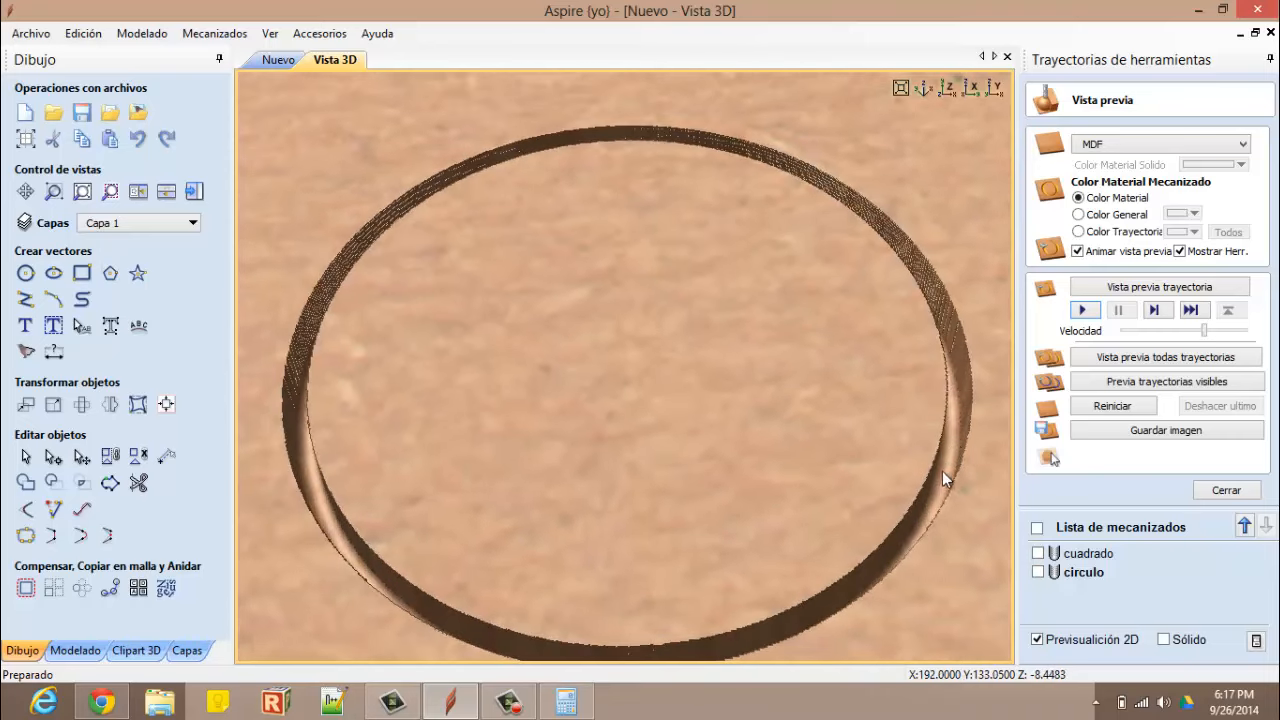
{"action": "scroll", "coordinate": [916, 481], "scroll_direction": "down", "scroll_amount": 2}
{"action": "scroll", "coordinate": [773, 513], "scroll_direction": "down", "scroll_amount": 4}
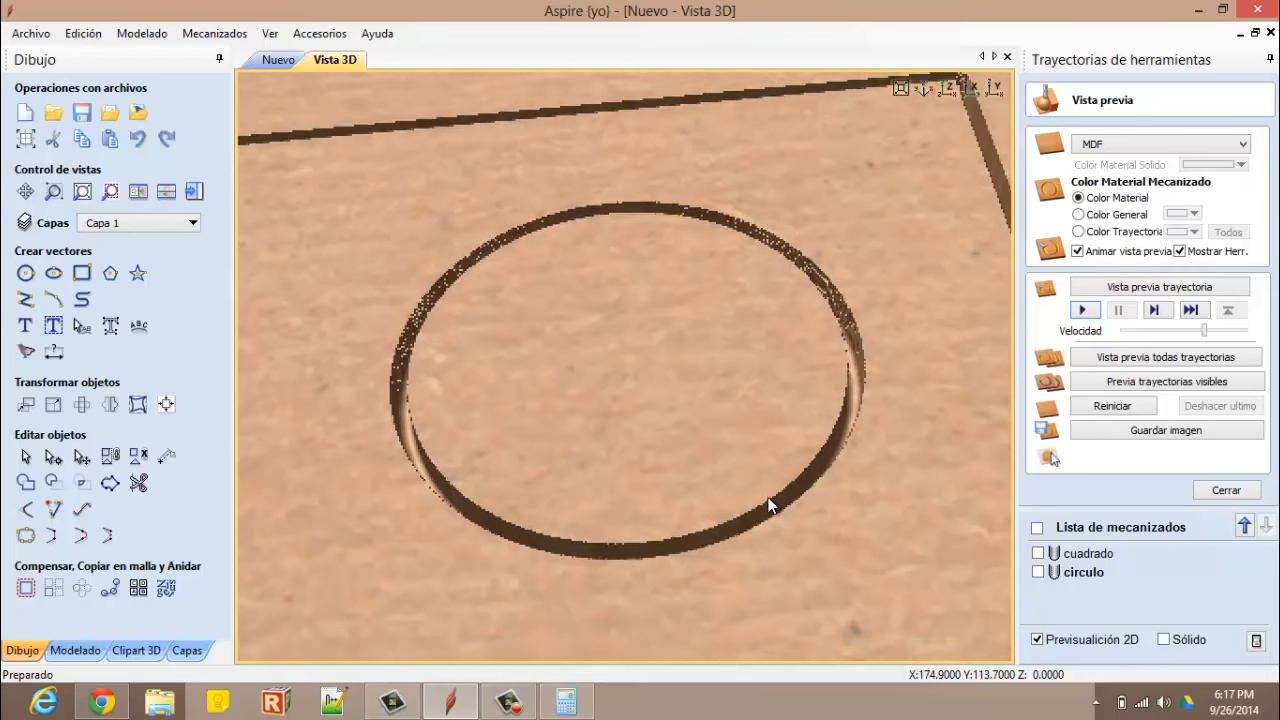
{"action": "left_click_drag", "start_coordinate": [740, 489], "coordinate": [523, 517]}
{"action": "left_click_drag", "start_coordinate": [637, 495], "coordinate": [677, 428]}
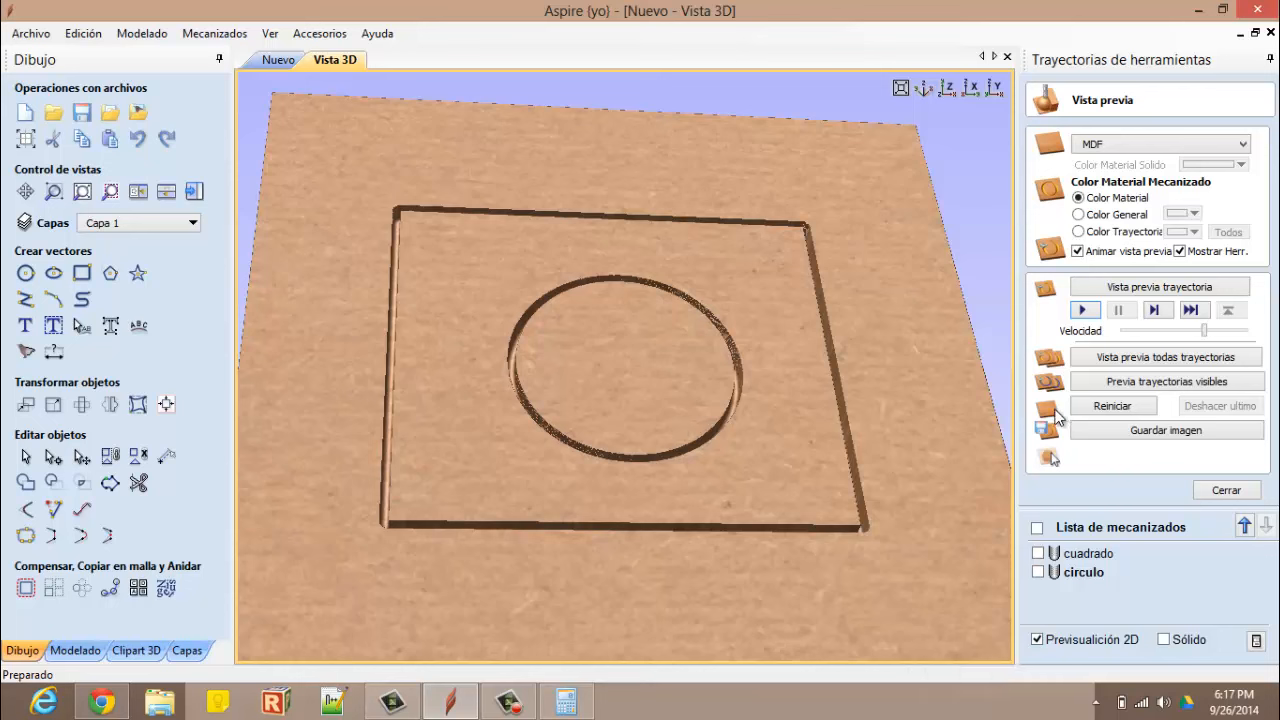
Reopen the "cuadrado" toolpath, set its final cut depth to 9 mm and recalculate it
{"action": "left_click", "coordinate": [1071, 554]}
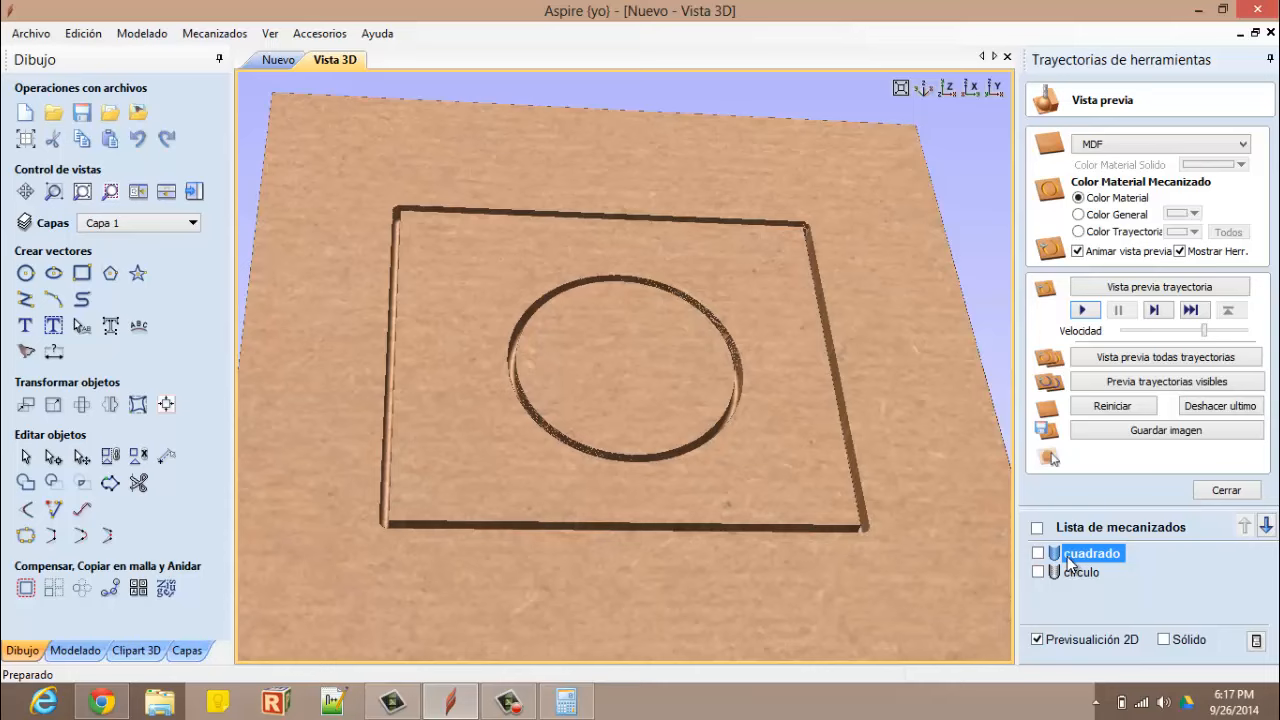
{"action": "double_click", "coordinate": [1071, 562]}
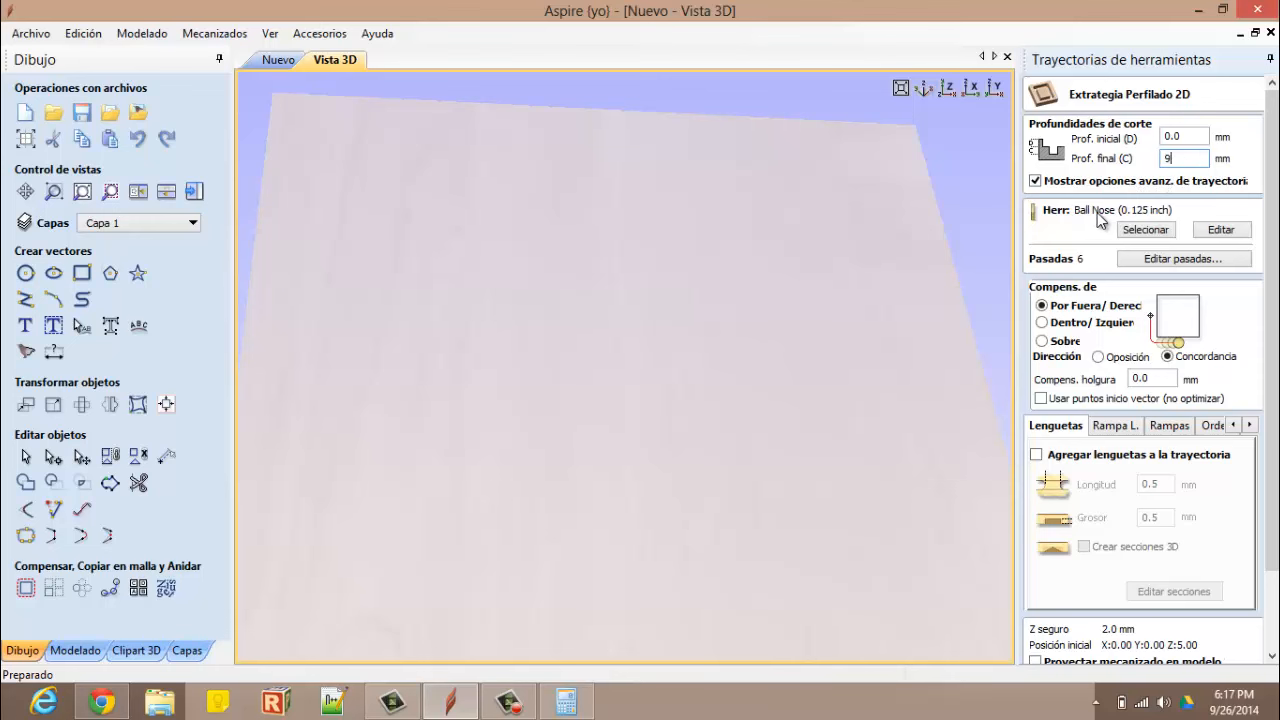
{"action": "scroll", "coordinate": [1091, 215], "scroll_direction": "down", "scroll_amount": 2}
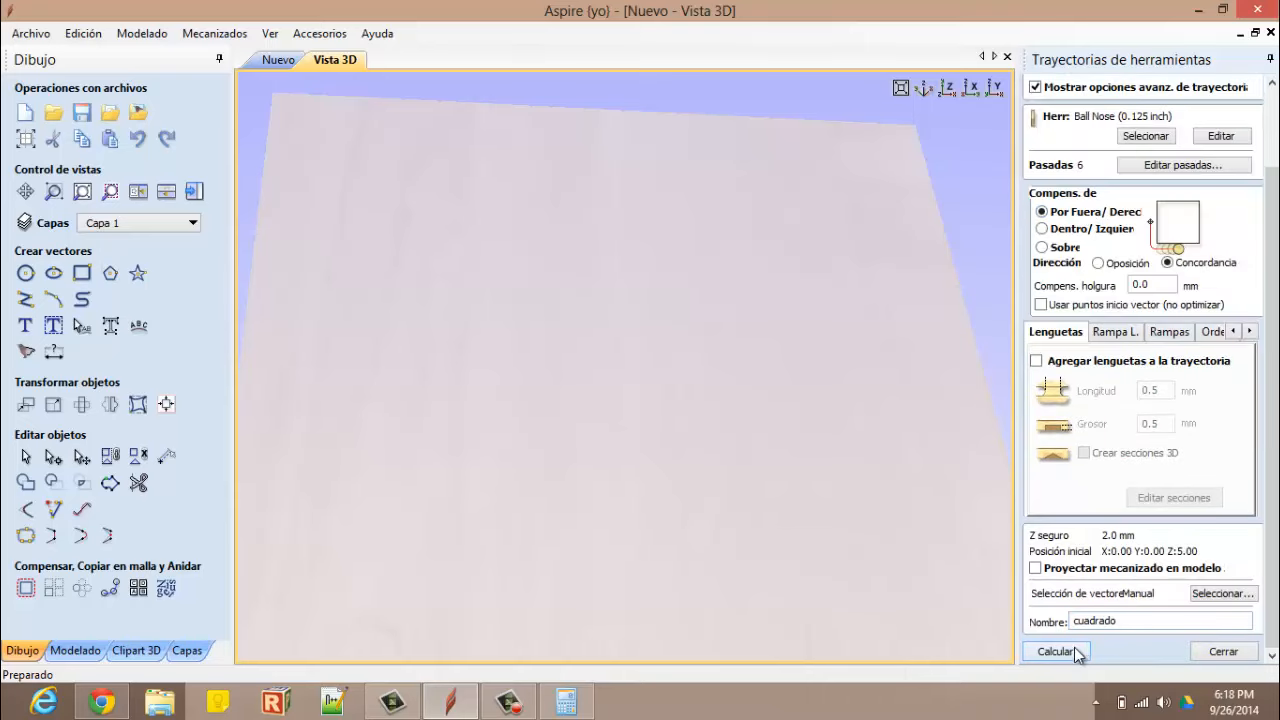
{"action": "left_click", "coordinate": [1073, 648]}
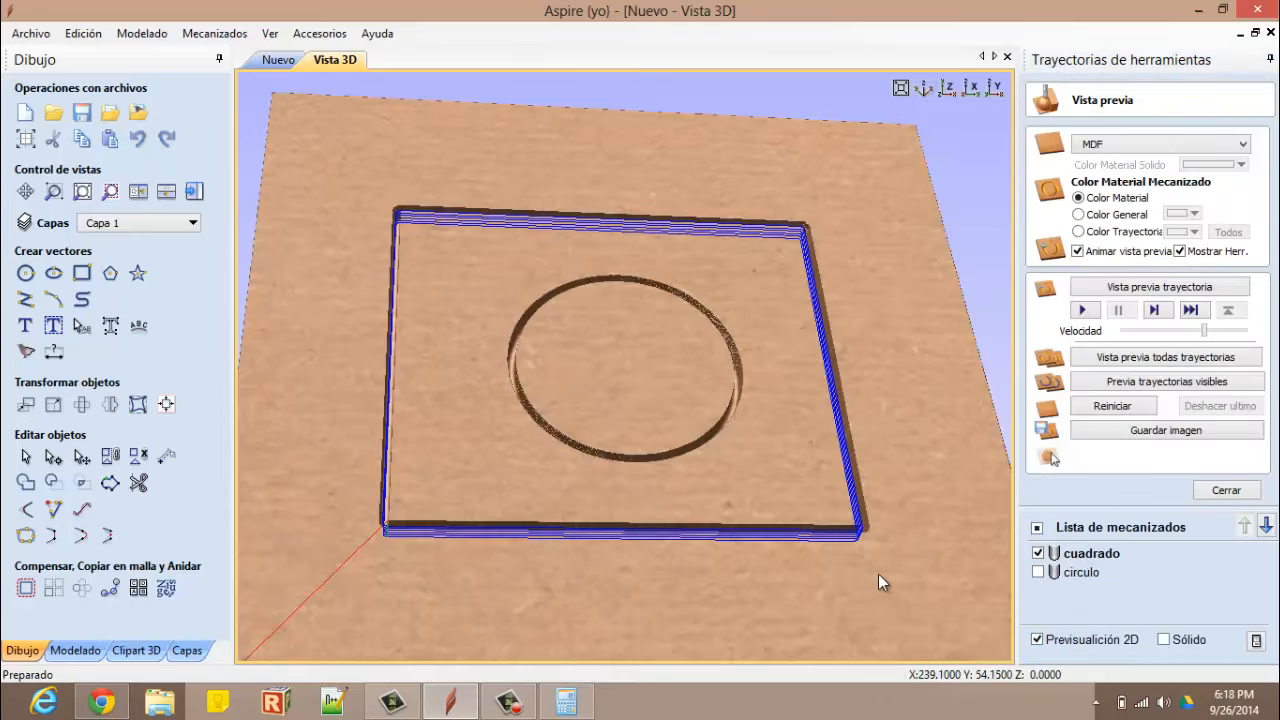
Reset the preview to uncut material and simulate the 9 mm deep rectangle cut
{"action": "left_click_drag", "start_coordinate": [878, 574], "coordinate": [1063, 468]}
{"action": "left_click", "coordinate": [1110, 407]}
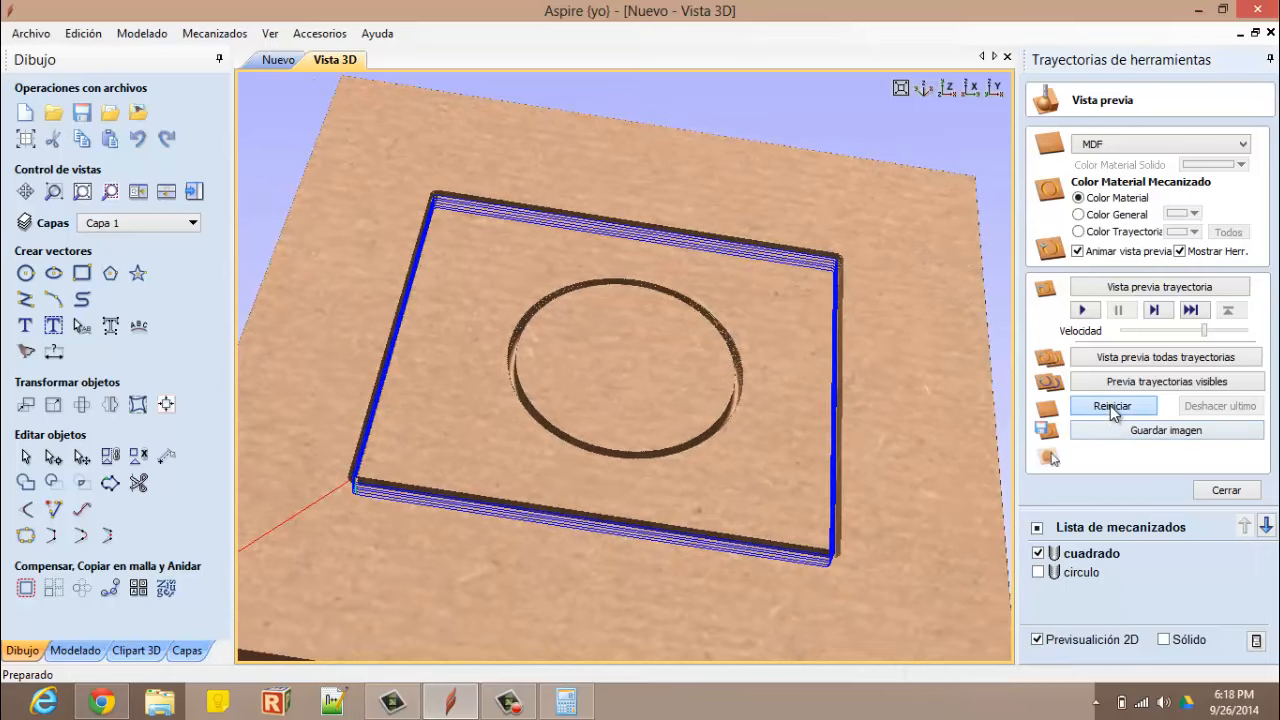
{"action": "left_click", "coordinate": [1084, 312]}
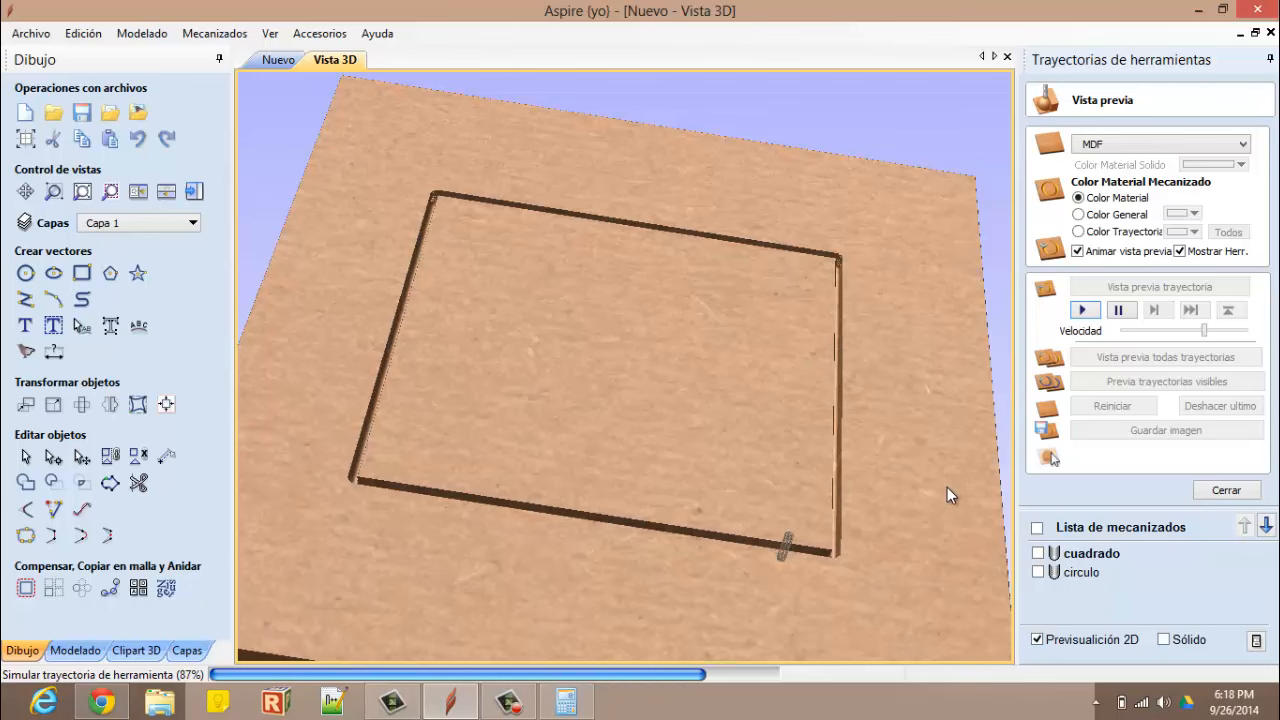
Inspect the underside of the sheet and the rectangle groove to check how far the cut goes through
{"action": "left_click_drag", "start_coordinate": [894, 522], "coordinate": [629, 145]}
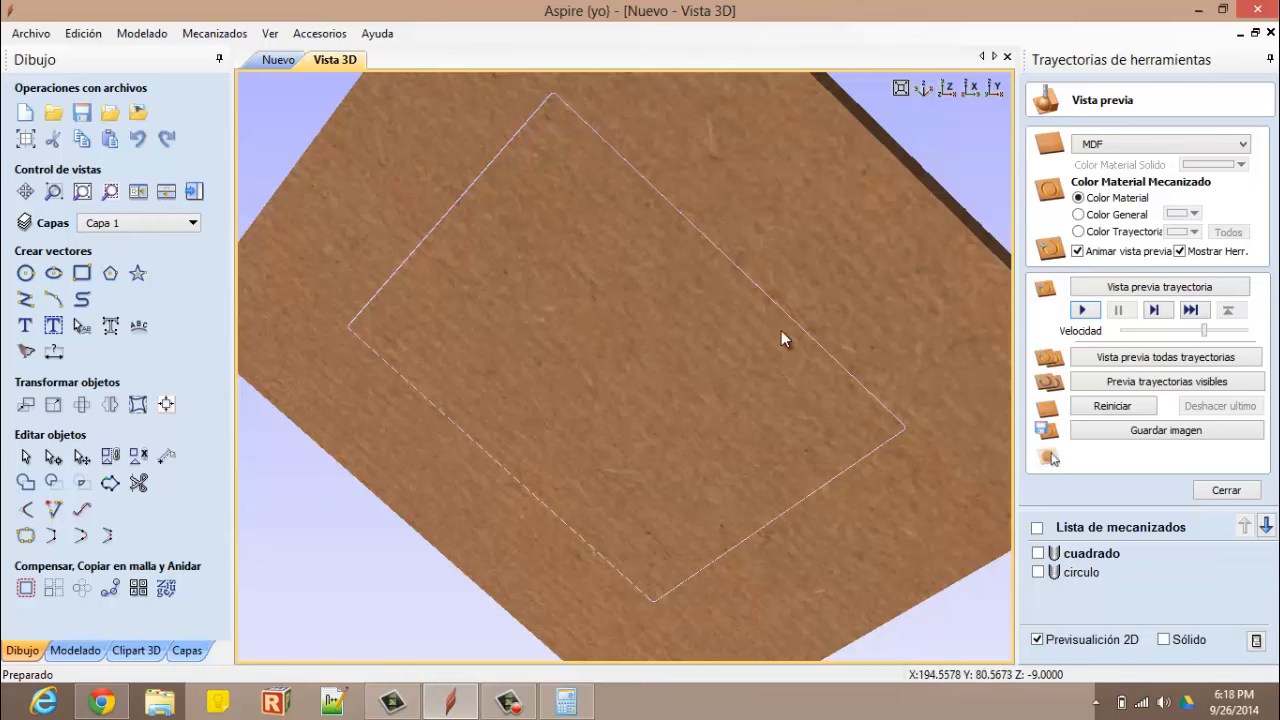
{"action": "left_click_drag", "start_coordinate": [619, 202], "coordinate": [648, 246]}
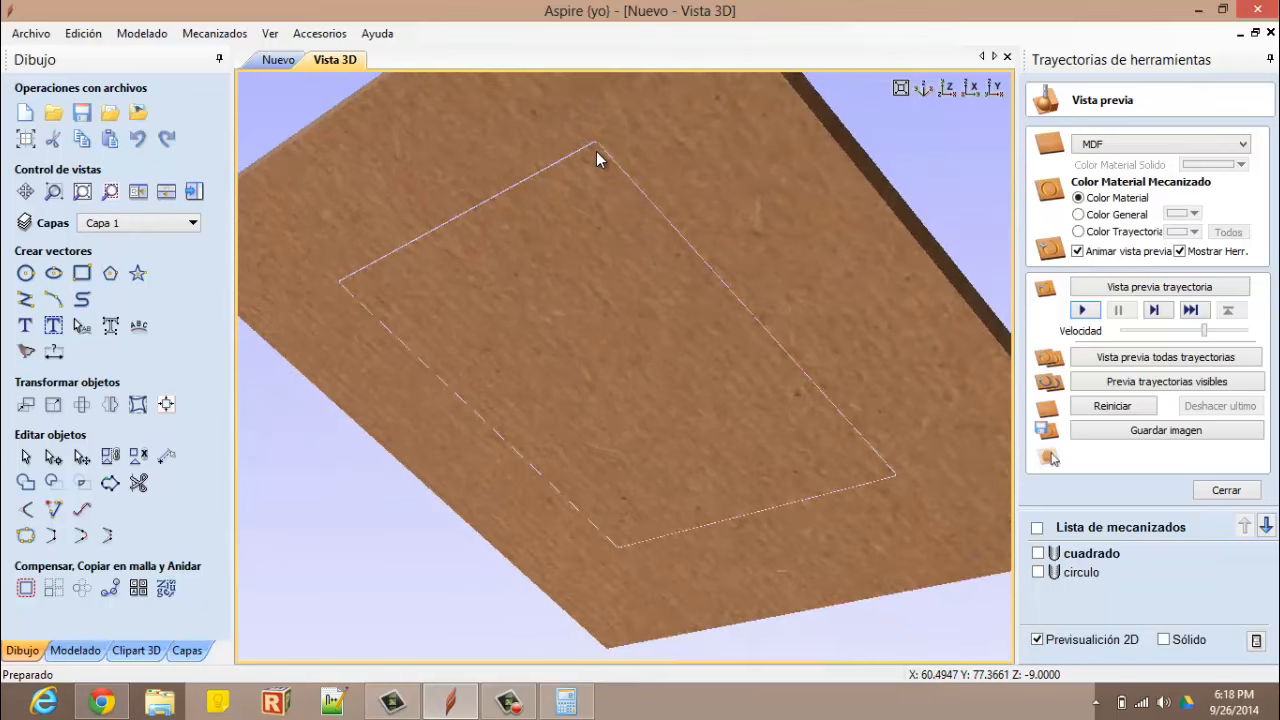
{"action": "left_click_drag", "start_coordinate": [609, 152], "coordinate": [620, 164]}
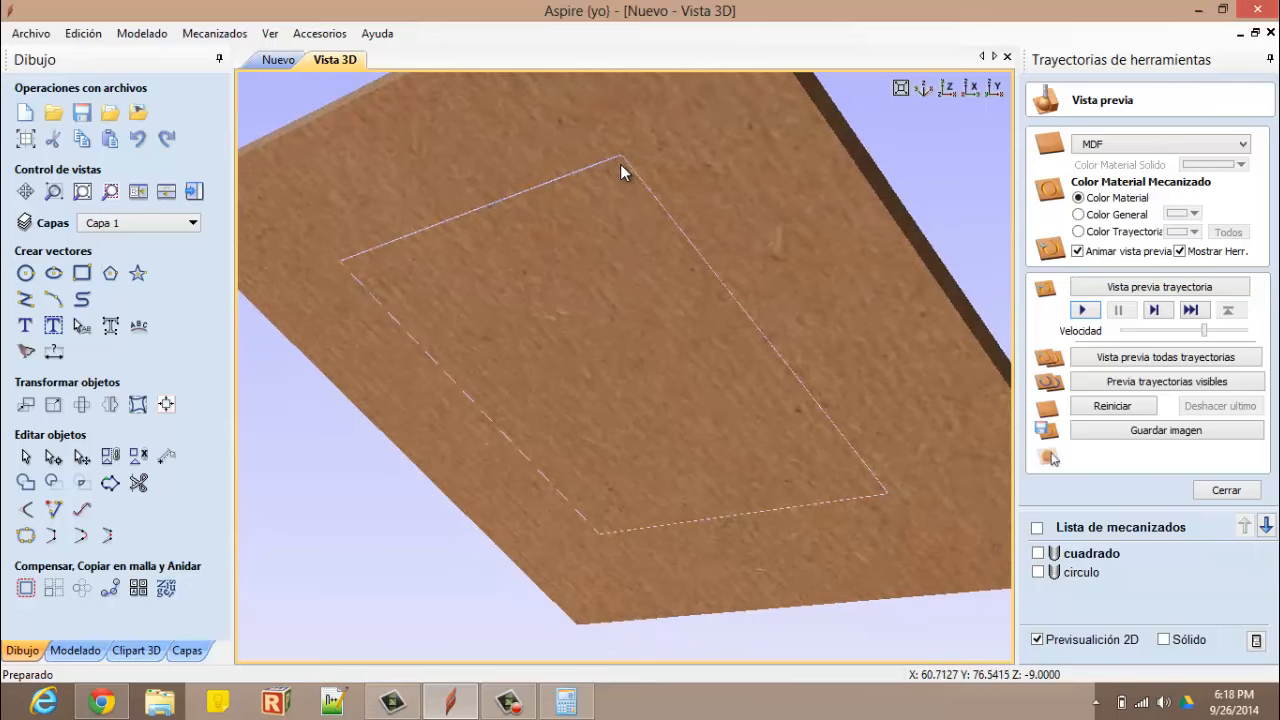
{"action": "left_click_drag", "start_coordinate": [508, 300], "coordinate": [667, 230]}
{"action": "left_click_drag", "start_coordinate": [731, 200], "coordinate": [835, 375]}
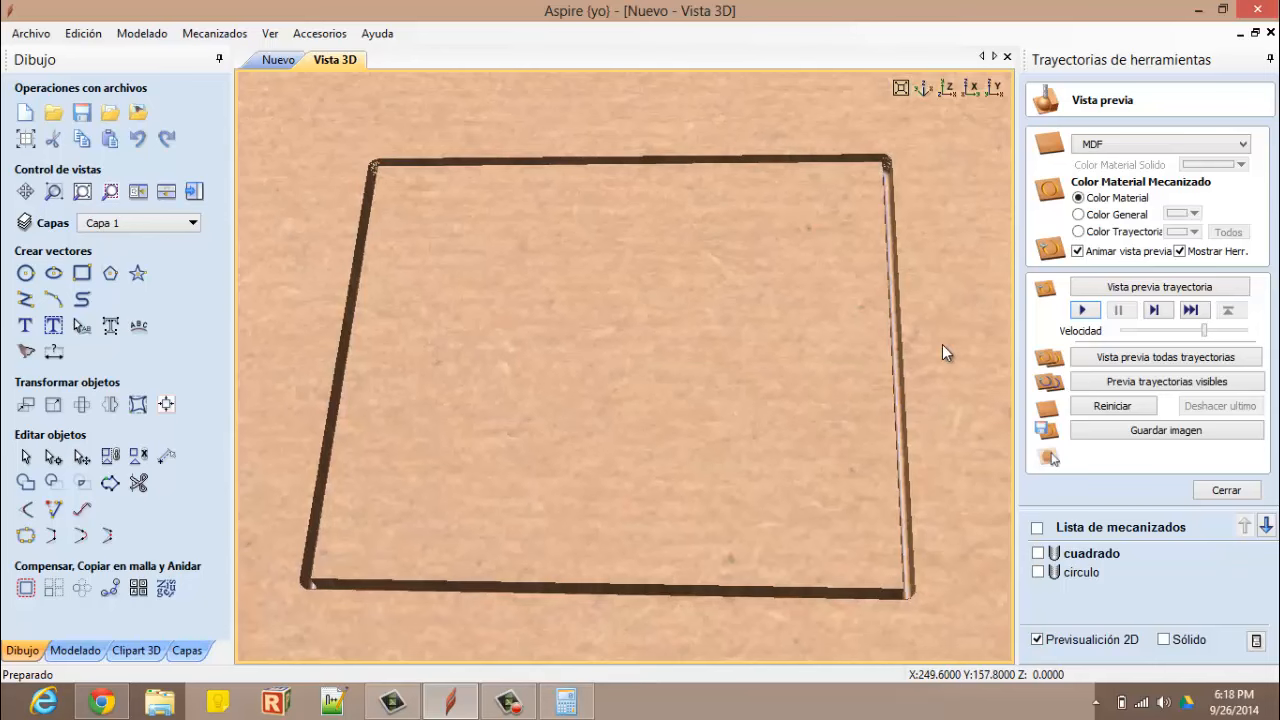
Set the "cuadrado" toolpath's final depth to 9.5 mm and recalculate it, accepting that the tool cuts through the material
{"action": "double_click", "coordinate": [1068, 553]}
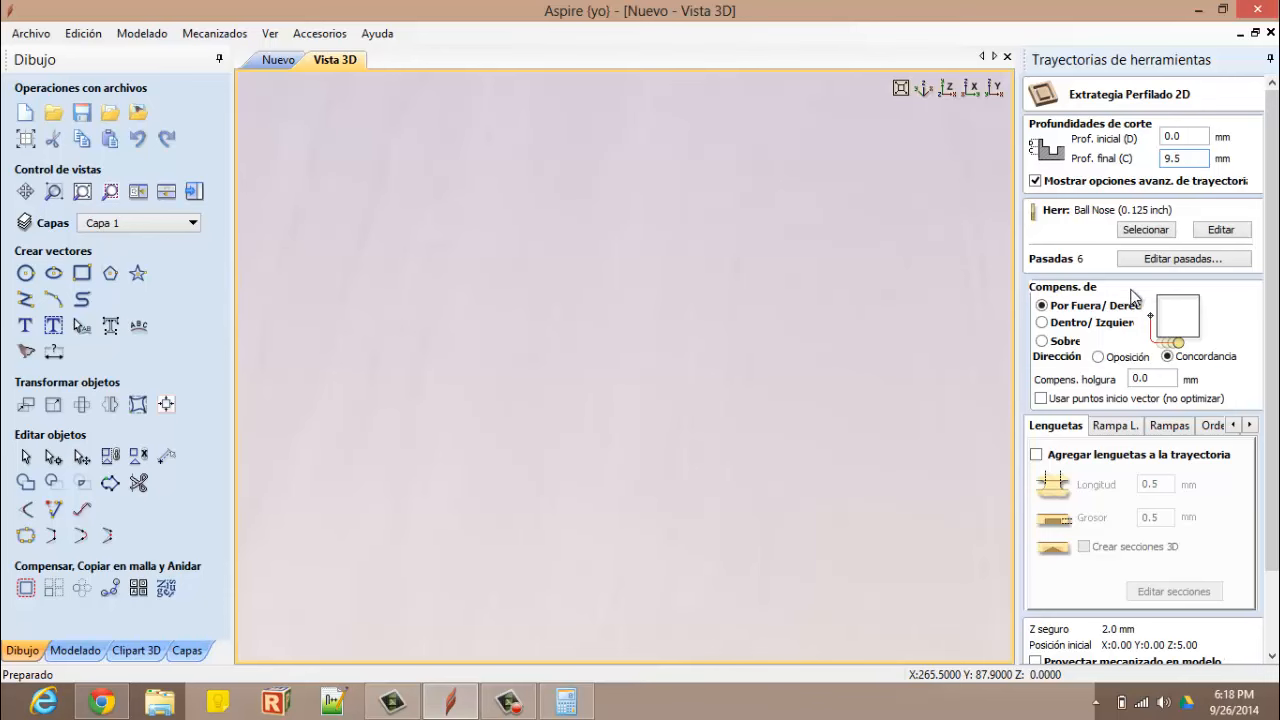
{"action": "scroll", "coordinate": [1120, 320], "scroll_direction": "down", "scroll_amount": 3}
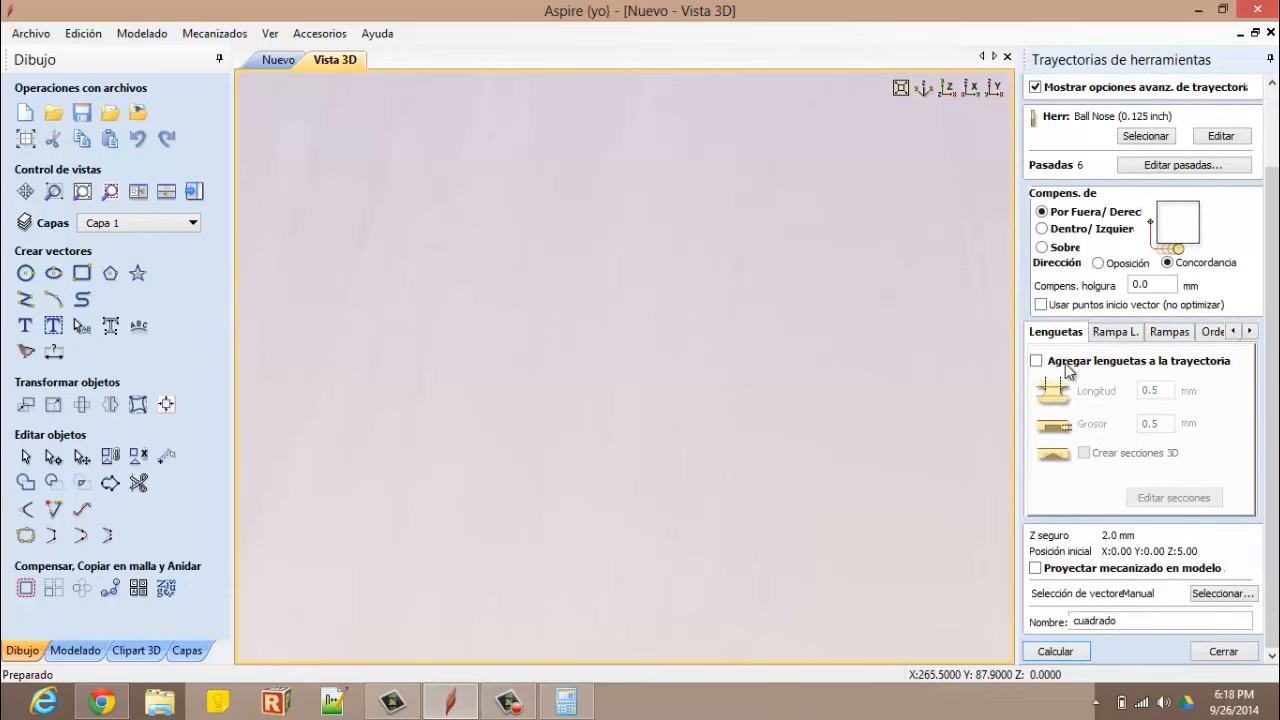
{"action": "left_click", "coordinate": [1053, 649]}
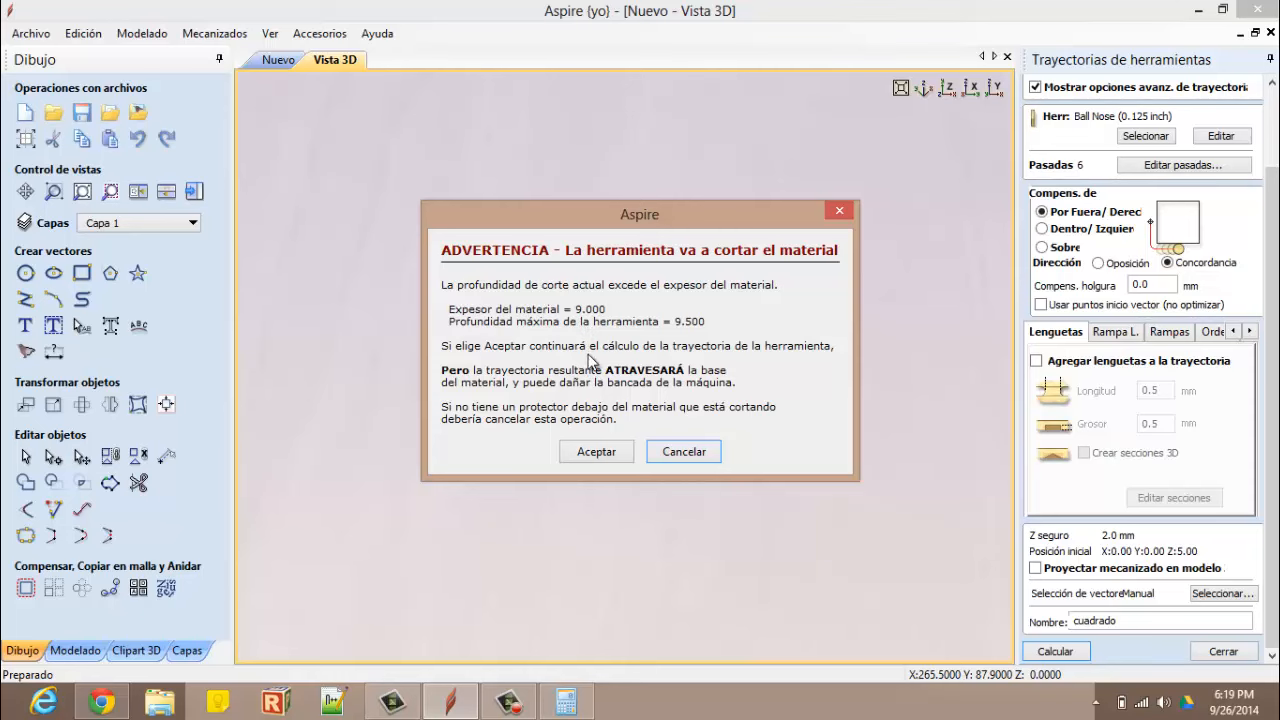
{"action": "left_click", "coordinate": [596, 452]}
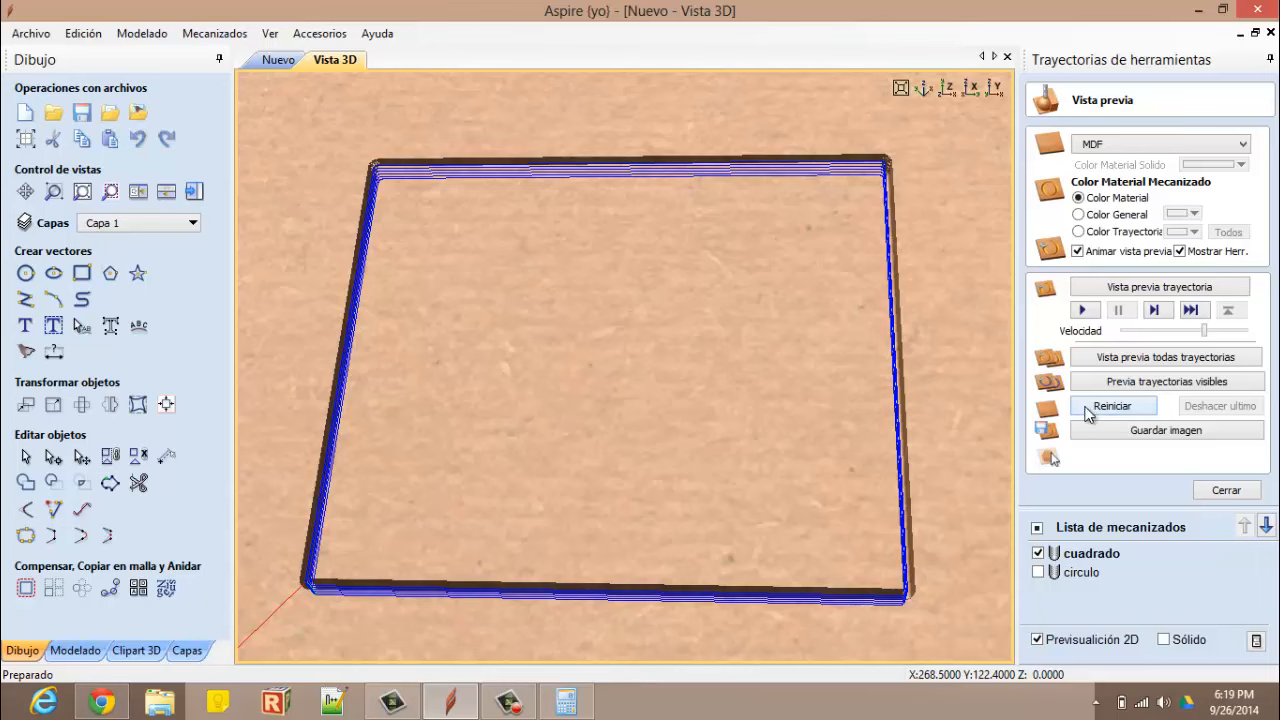
Reset the preview and run the cutting simulation of the 9.5 mm deep rectangle toolpath
{"action": "left_click", "coordinate": [1090, 410]}
{"action": "left_click_drag", "start_coordinate": [708, 564], "coordinate": [679, 522]}
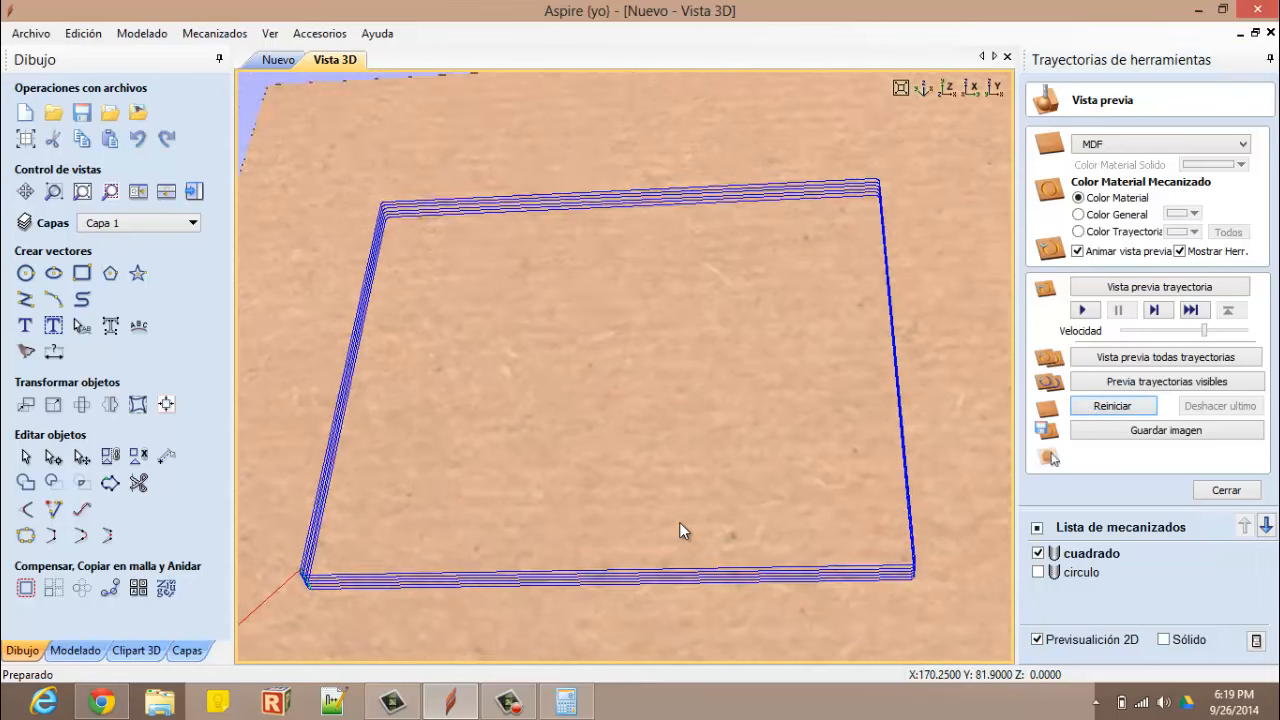
{"action": "left_click", "coordinate": [1082, 310]}
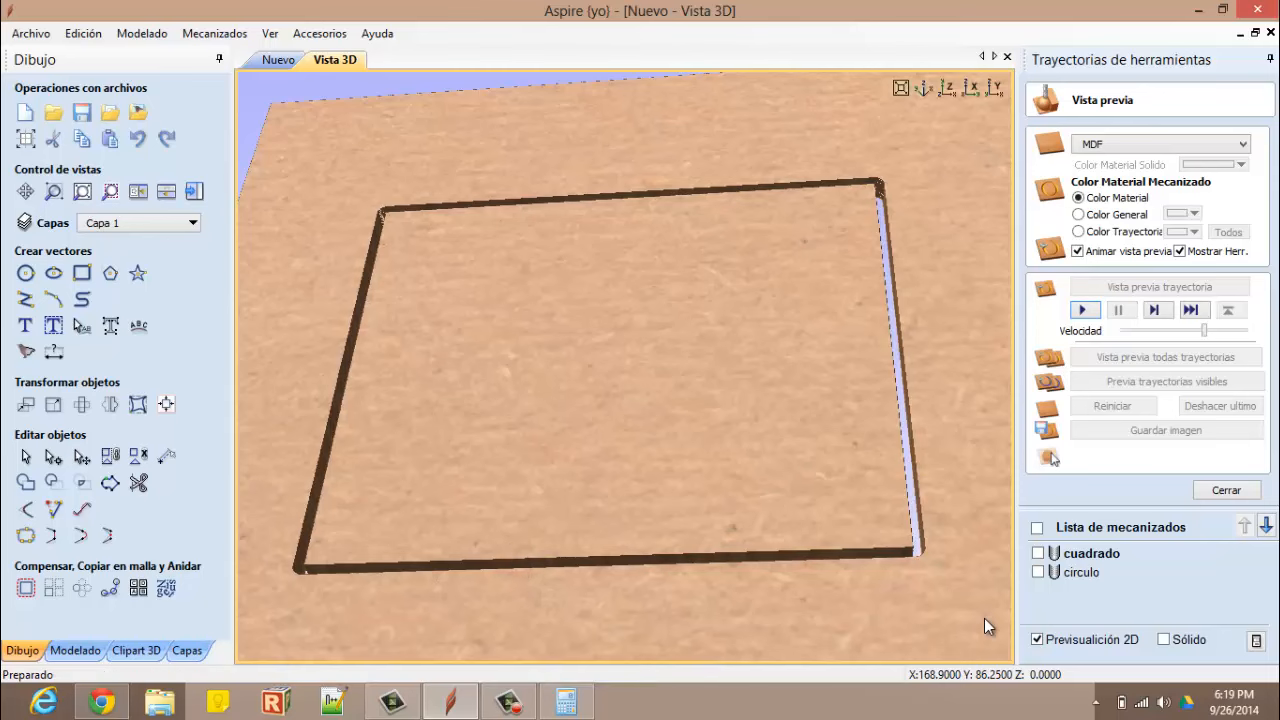
Examine the rectangle cut from the top and underside of the sheet to check that it goes completely through
{"action": "left_click_drag", "start_coordinate": [626, 558], "coordinate": [711, 316]}
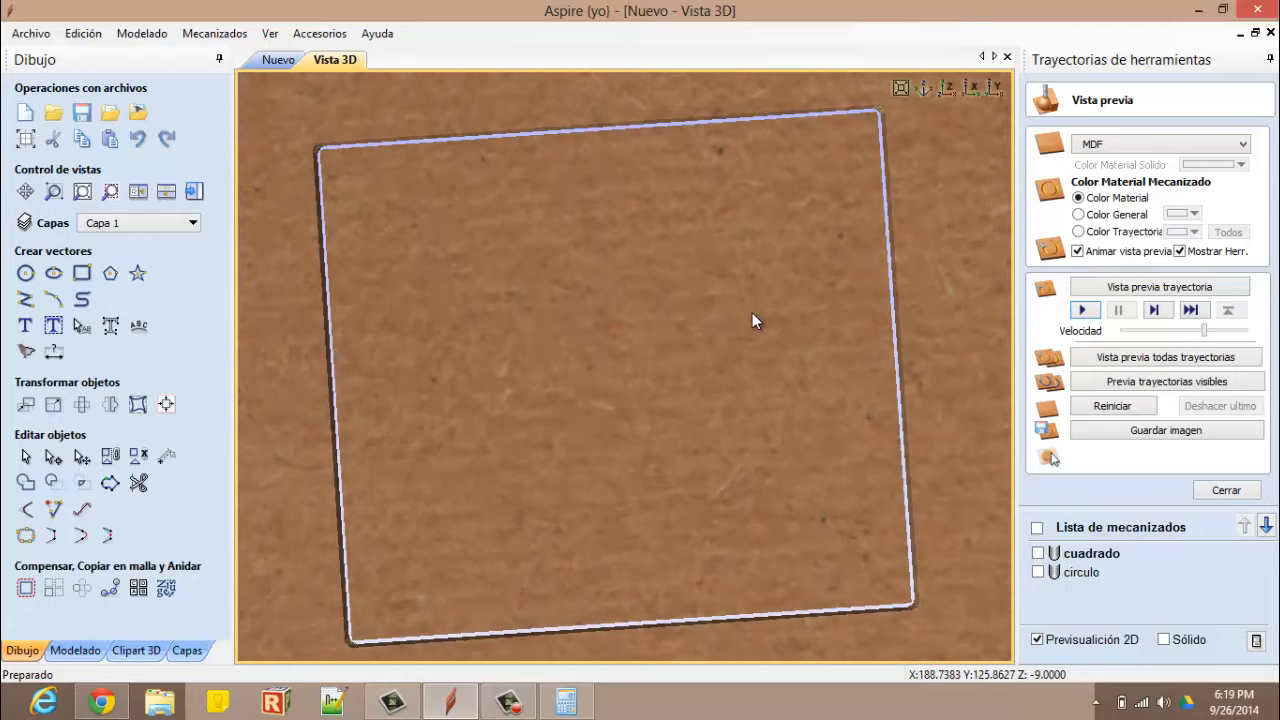
{"action": "left_click_drag", "start_coordinate": [769, 230], "coordinate": [601, 542]}
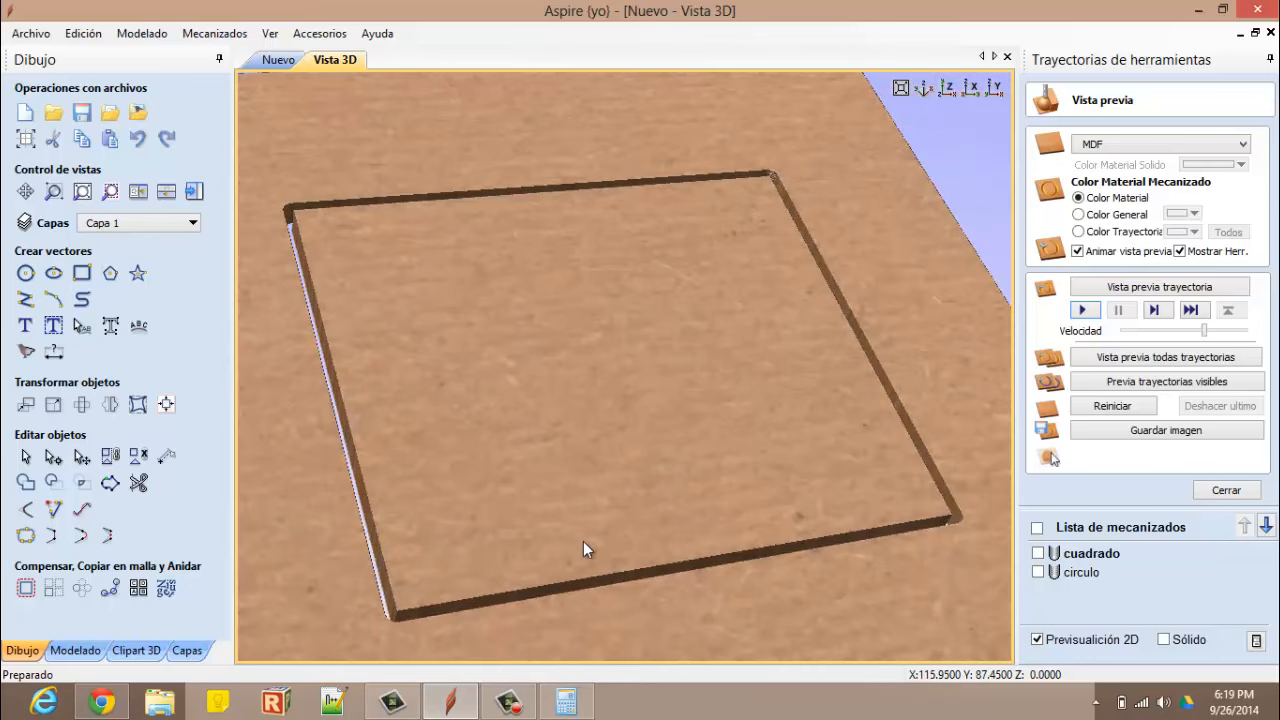
{"action": "scroll", "coordinate": [584, 473], "scroll_direction": "down", "scroll_amount": 4}
{"action": "scroll", "coordinate": [586, 473], "scroll_direction": "up", "scroll_amount": 3}
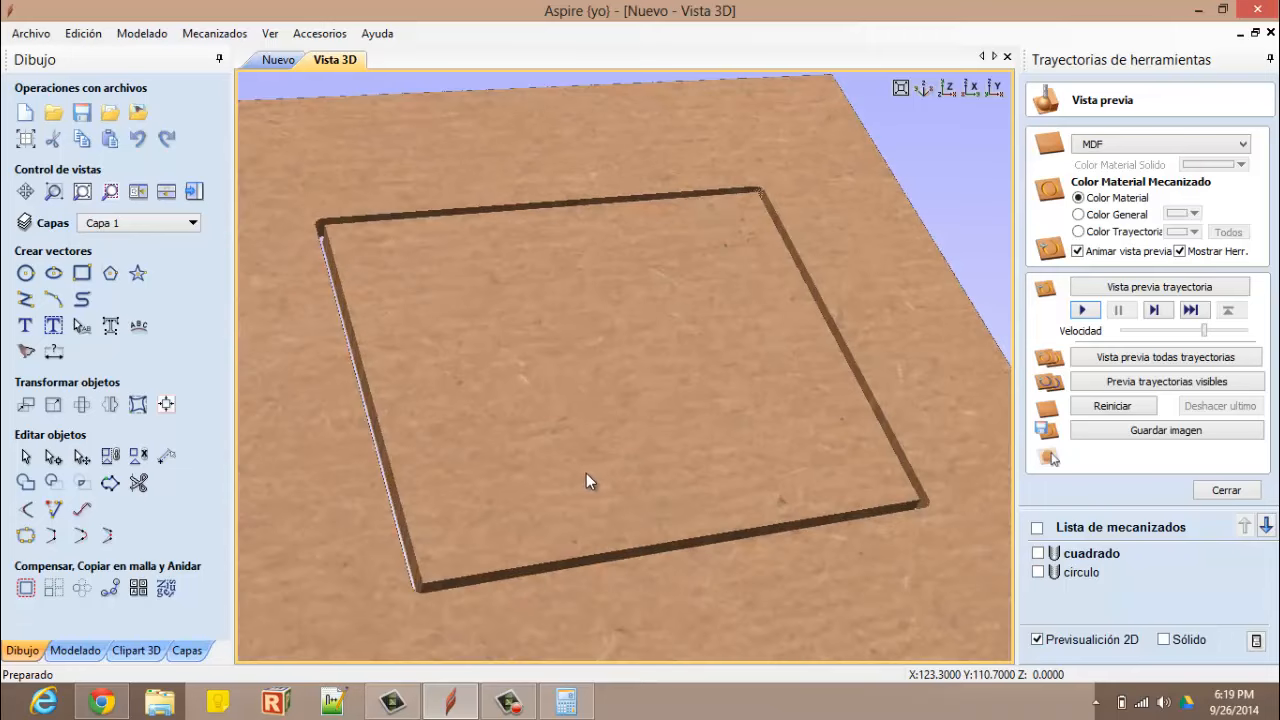
{"action": "left_click_drag", "start_coordinate": [590, 474], "coordinate": [573, 495]}
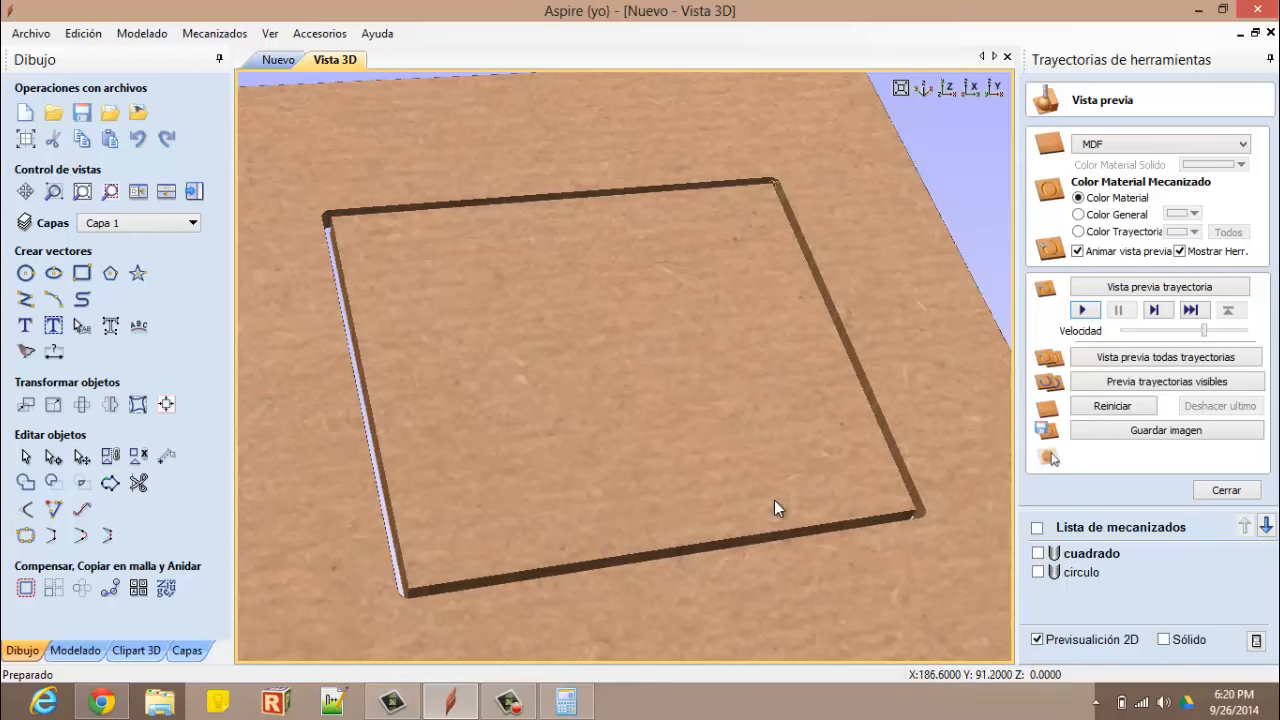
{"action": "left_click_drag", "start_coordinate": [774, 503], "coordinate": [763, 509]}
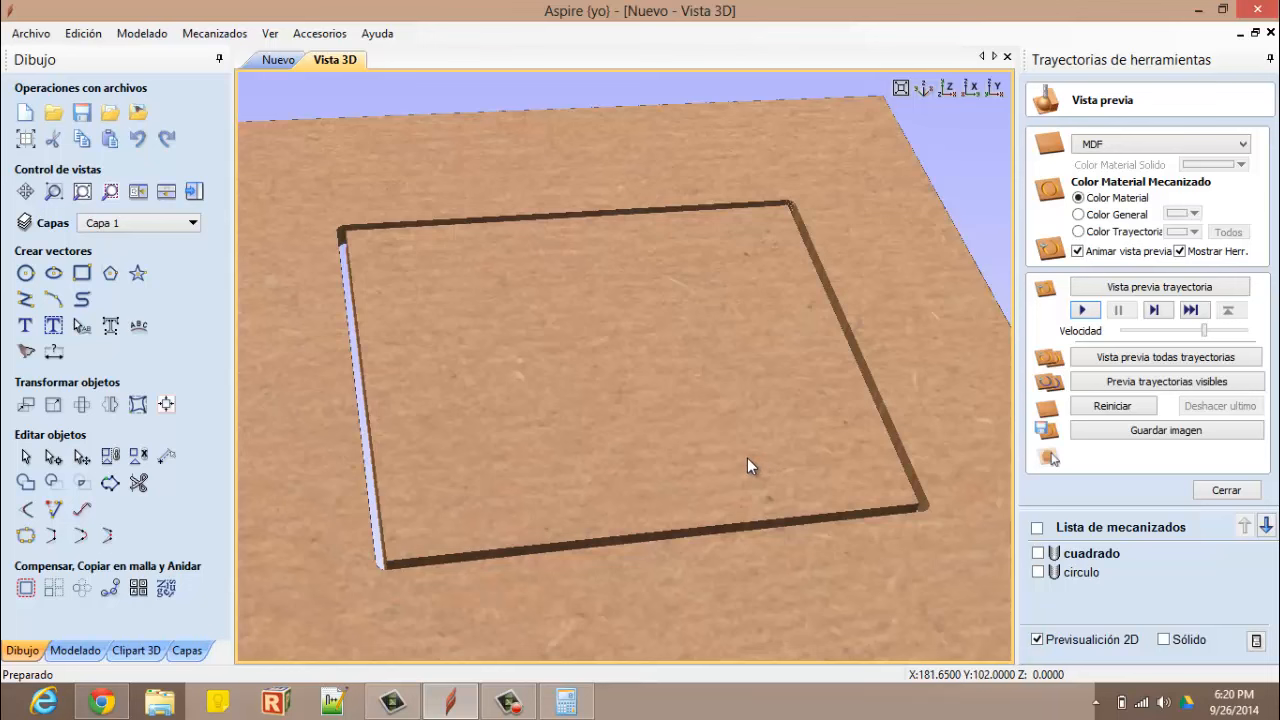
{"action": "scroll", "coordinate": [761, 459], "scroll_direction": "down", "scroll_amount": 2}
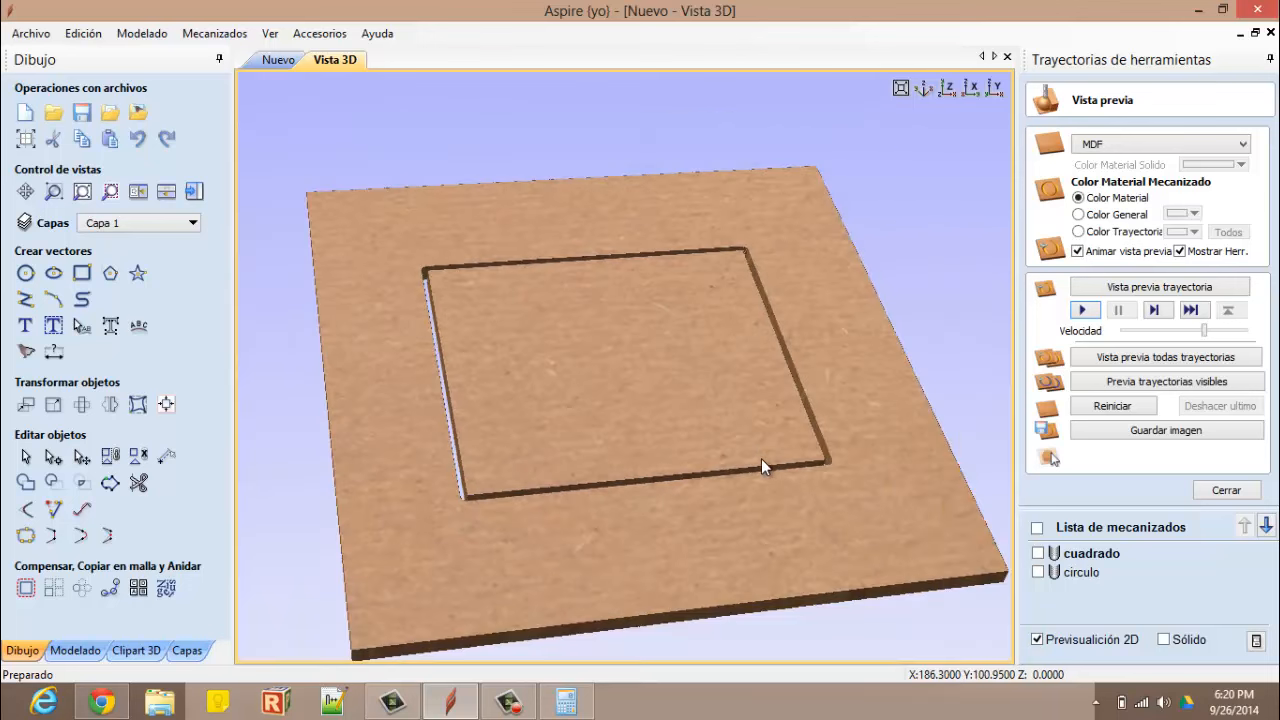
{"action": "scroll", "coordinate": [761, 457], "scroll_direction": "up", "scroll_amount": 4}
{"action": "scroll", "coordinate": [760, 475], "scroll_direction": "down", "scroll_amount": 1}
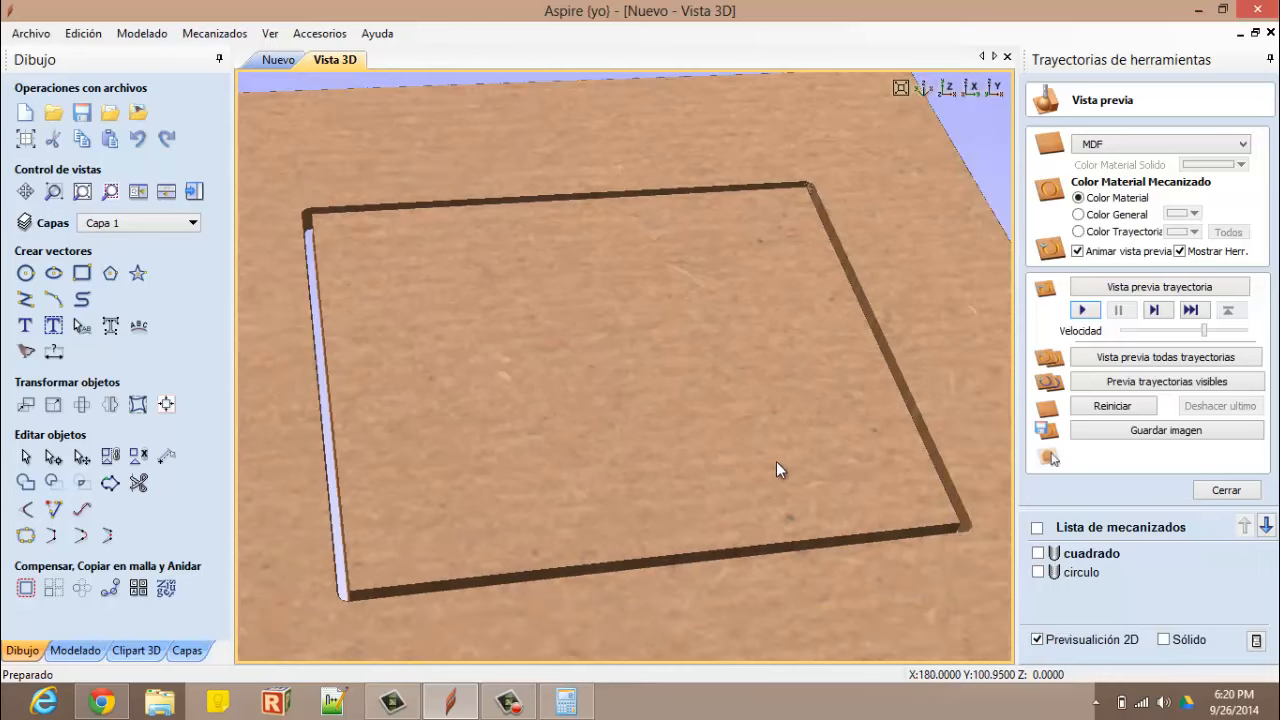
Set the "circulo" toolpath's final depth to 9.5 mm and recalculate it, accepting that the tool cuts through the material
{"action": "double_click", "coordinate": [1072, 571]}
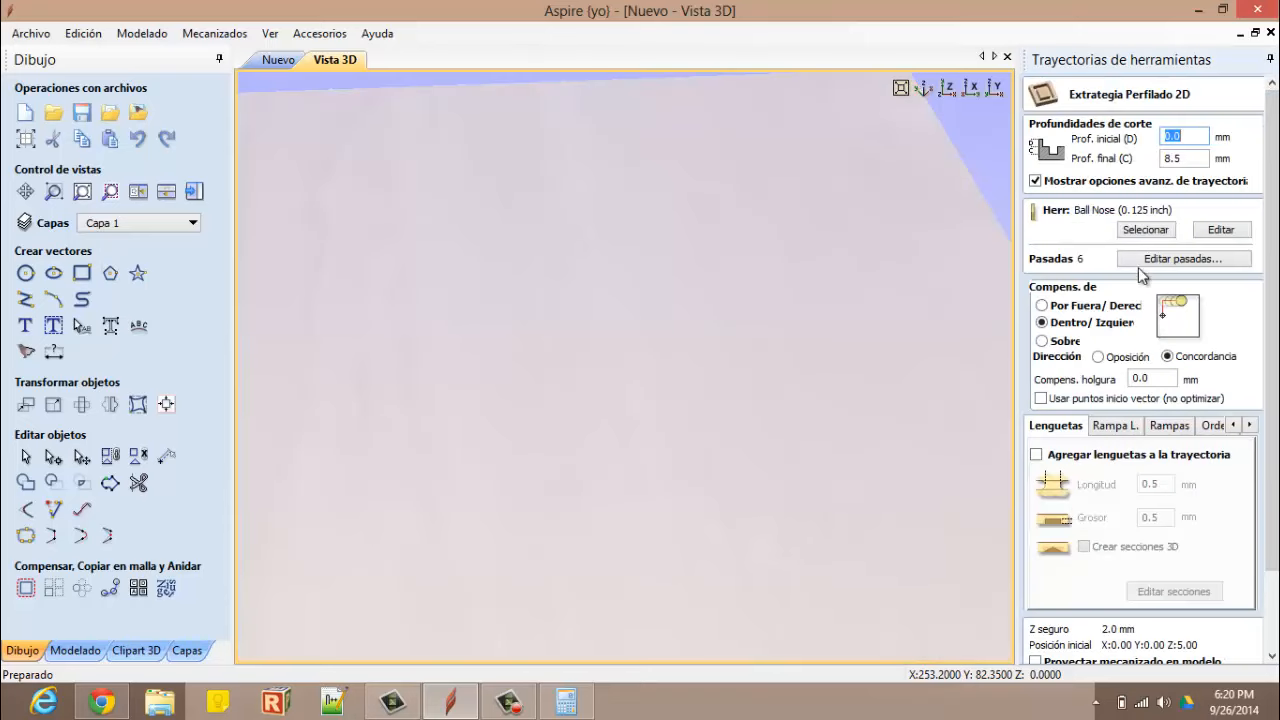
{"action": "left_click", "coordinate": [1189, 159]}
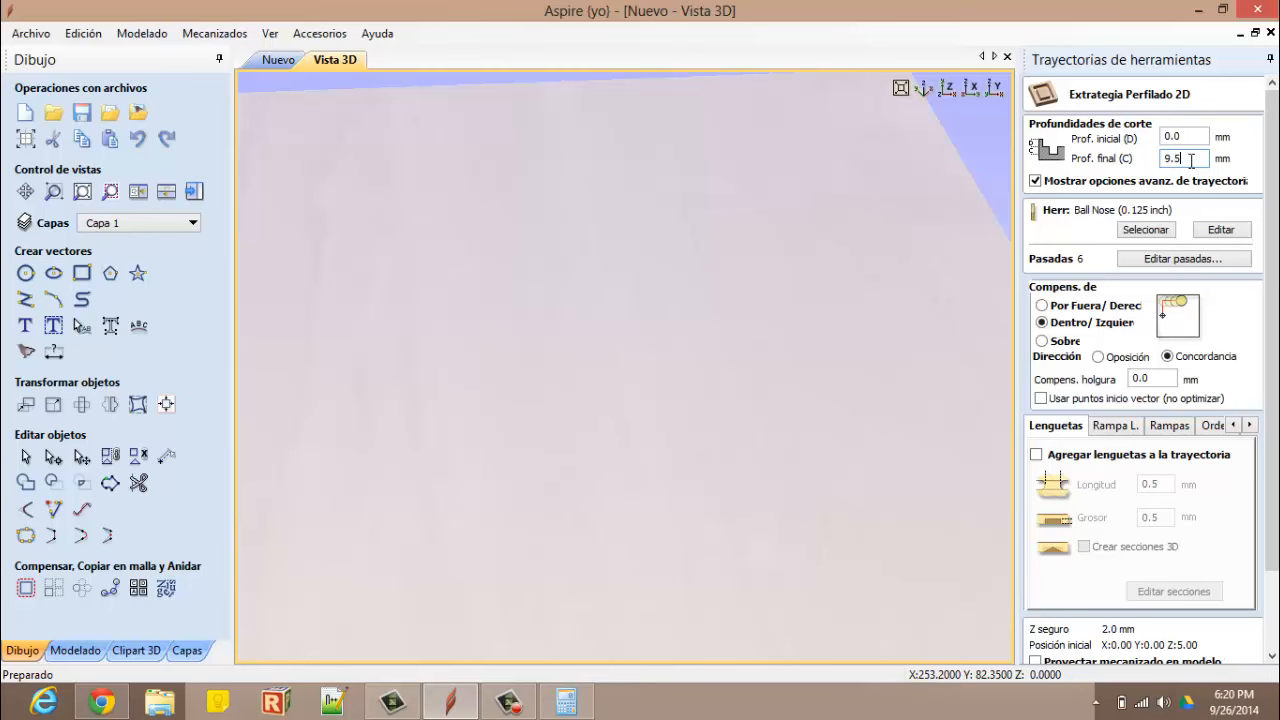
{"action": "type", "text": "9.5"}
{"action": "scroll", "coordinate": [1120, 329], "scroll_direction": "down", "scroll_amount": 2}
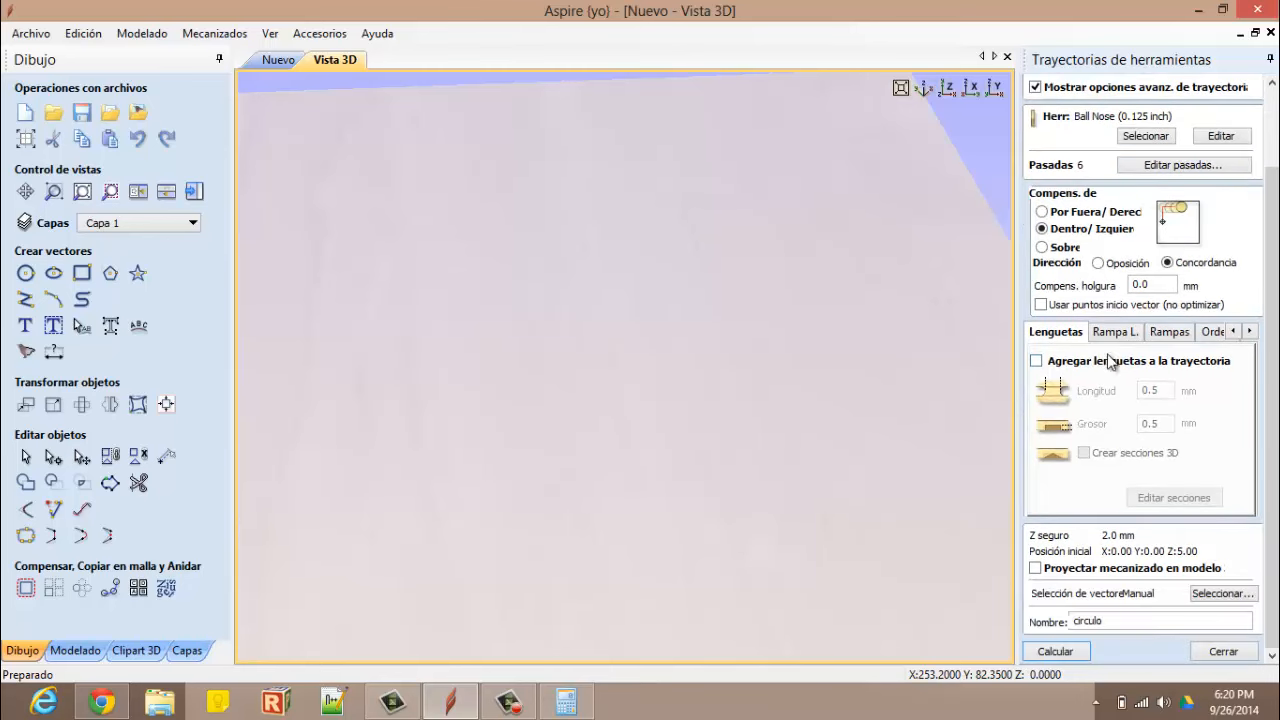
{"action": "left_click", "coordinate": [1074, 653]}
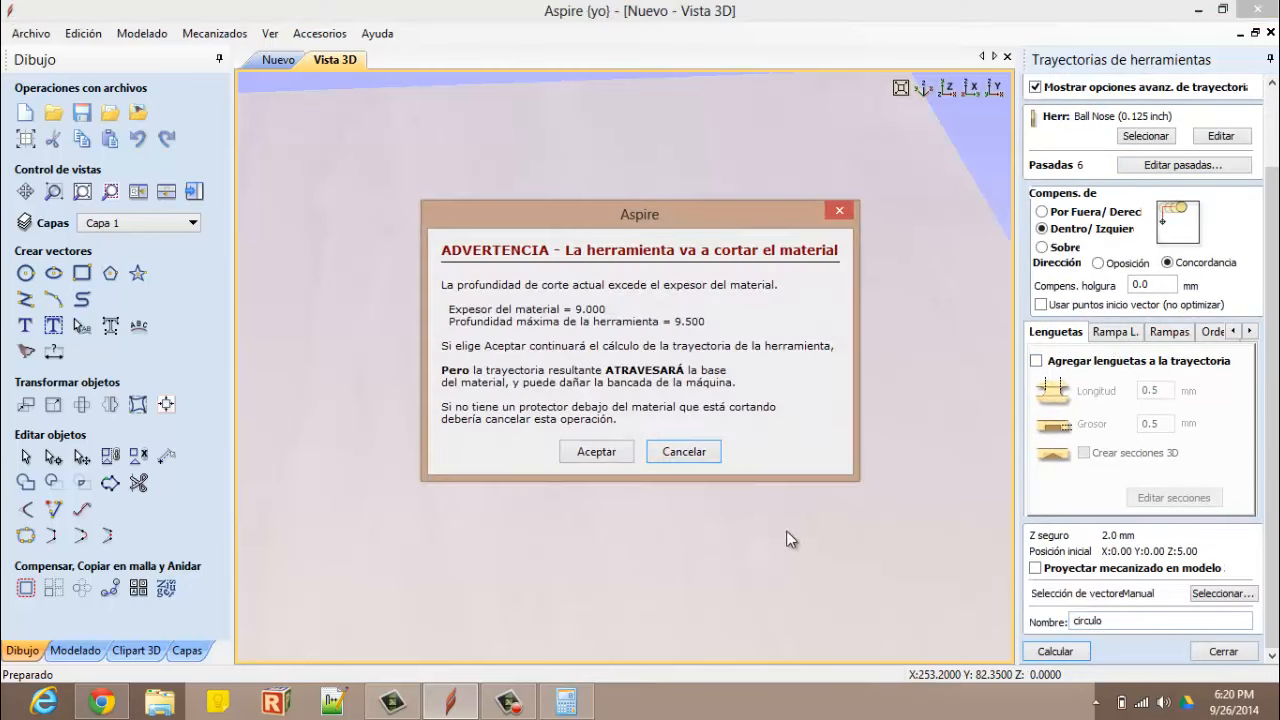
{"action": "left_click", "coordinate": [591, 456]}
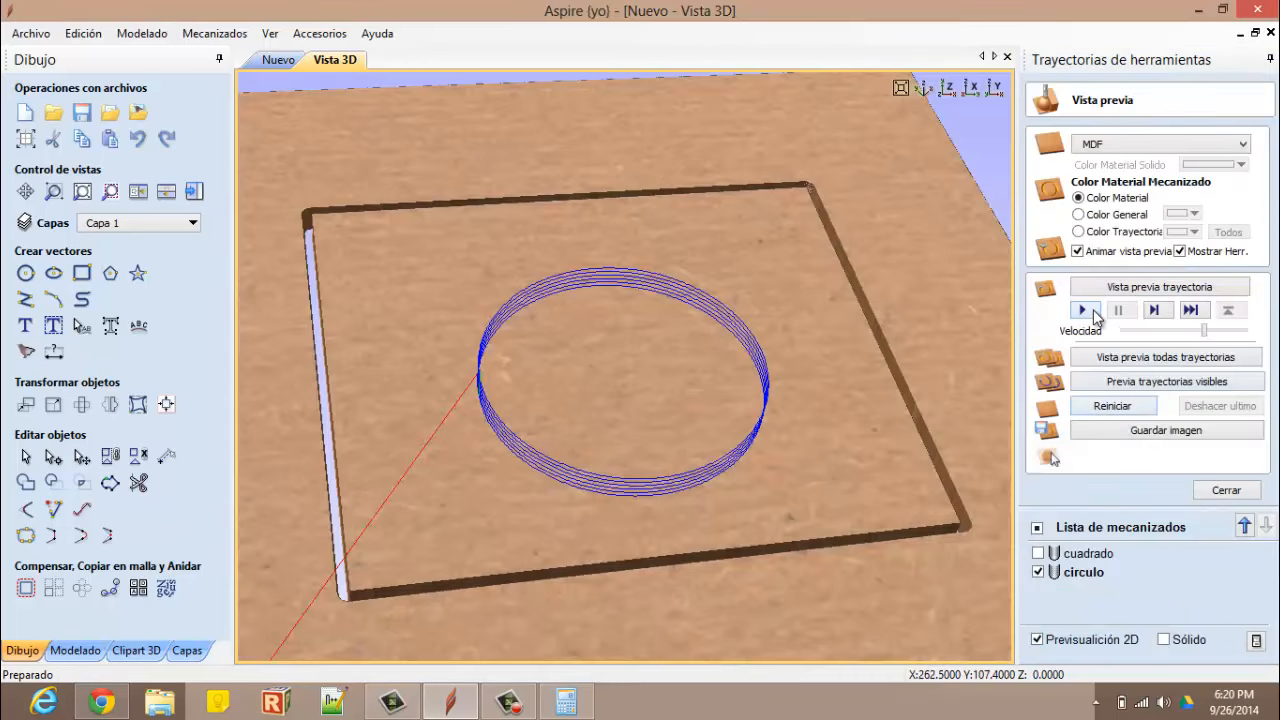
Run the cutting simulation of the "circulo" toolpath and inspect the circle and rectangle cuts in the sheet
{"action": "left_click", "coordinate": [1084, 311]}
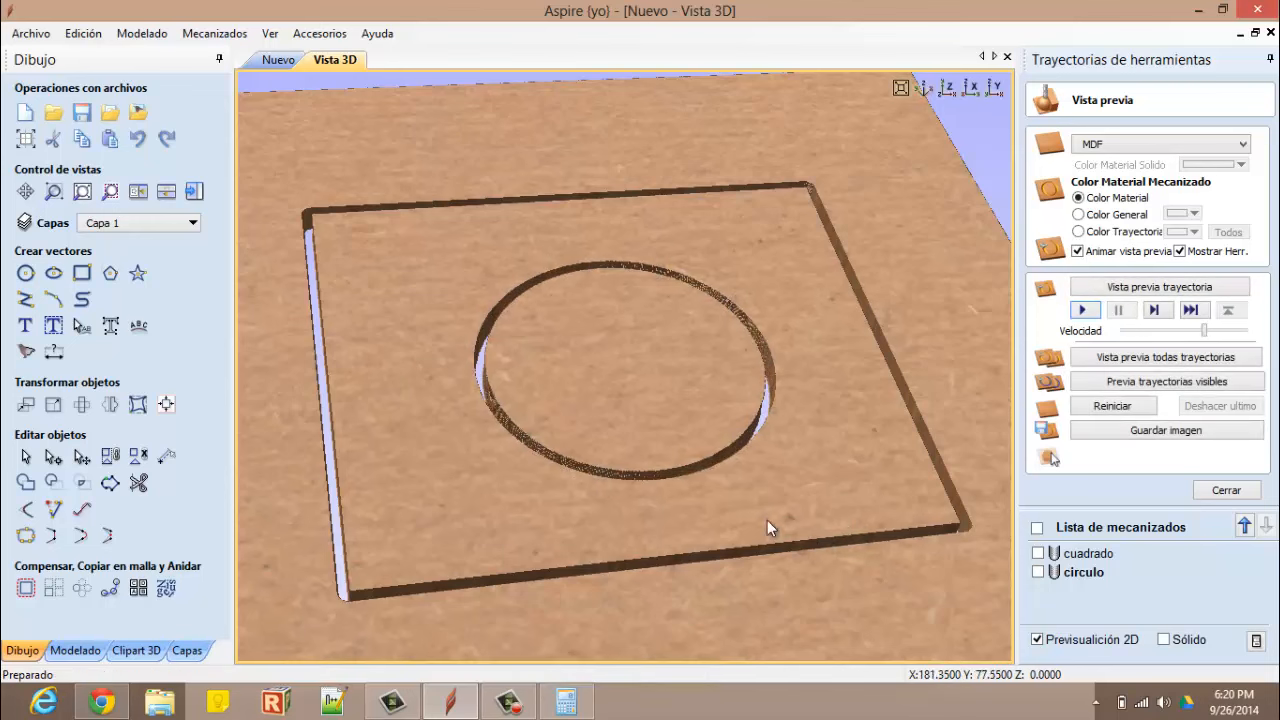
{"action": "left_click_drag", "start_coordinate": [730, 525], "coordinate": [616, 466]}
{"action": "scroll", "coordinate": [619, 518], "scroll_direction": "down", "scroll_amount": 5}
{"action": "left_click_drag", "start_coordinate": [627, 512], "coordinate": [668, 530]}
{"action": "scroll", "coordinate": [618, 413], "scroll_direction": "up", "scroll_amount": 3}
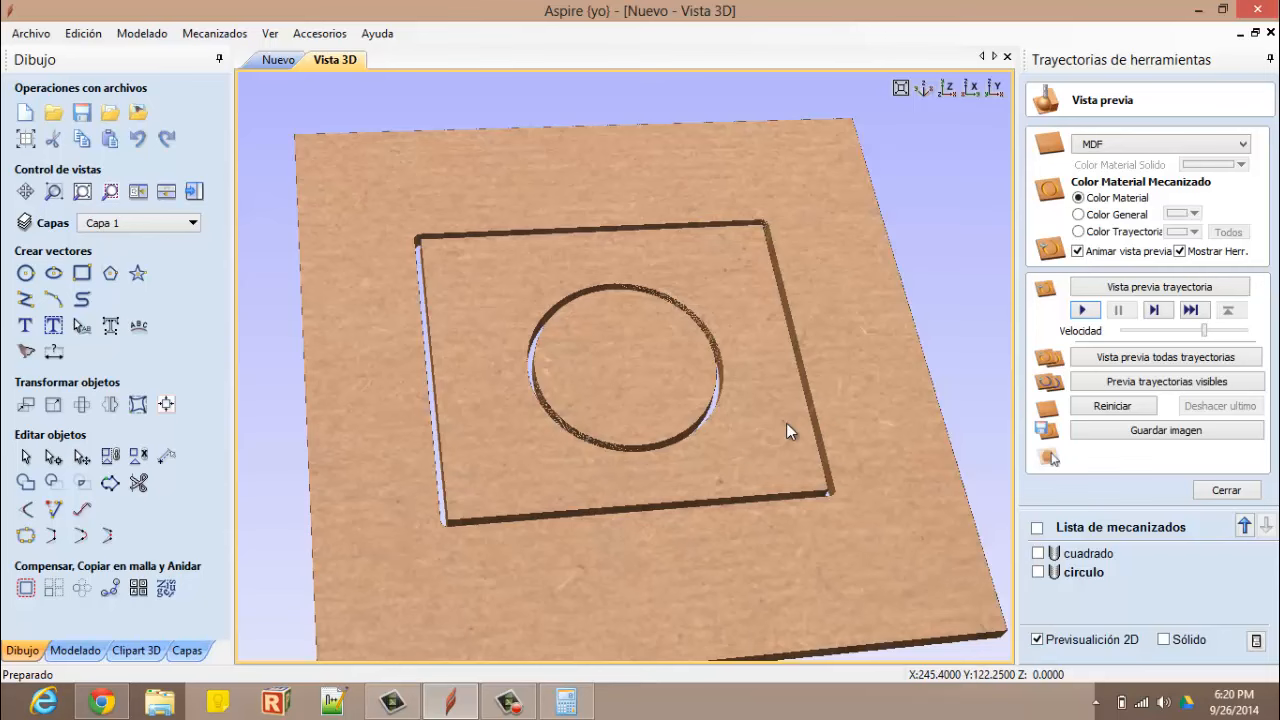
{"action": "scroll", "coordinate": [794, 505], "scroll_direction": "up", "scroll_amount": 4}
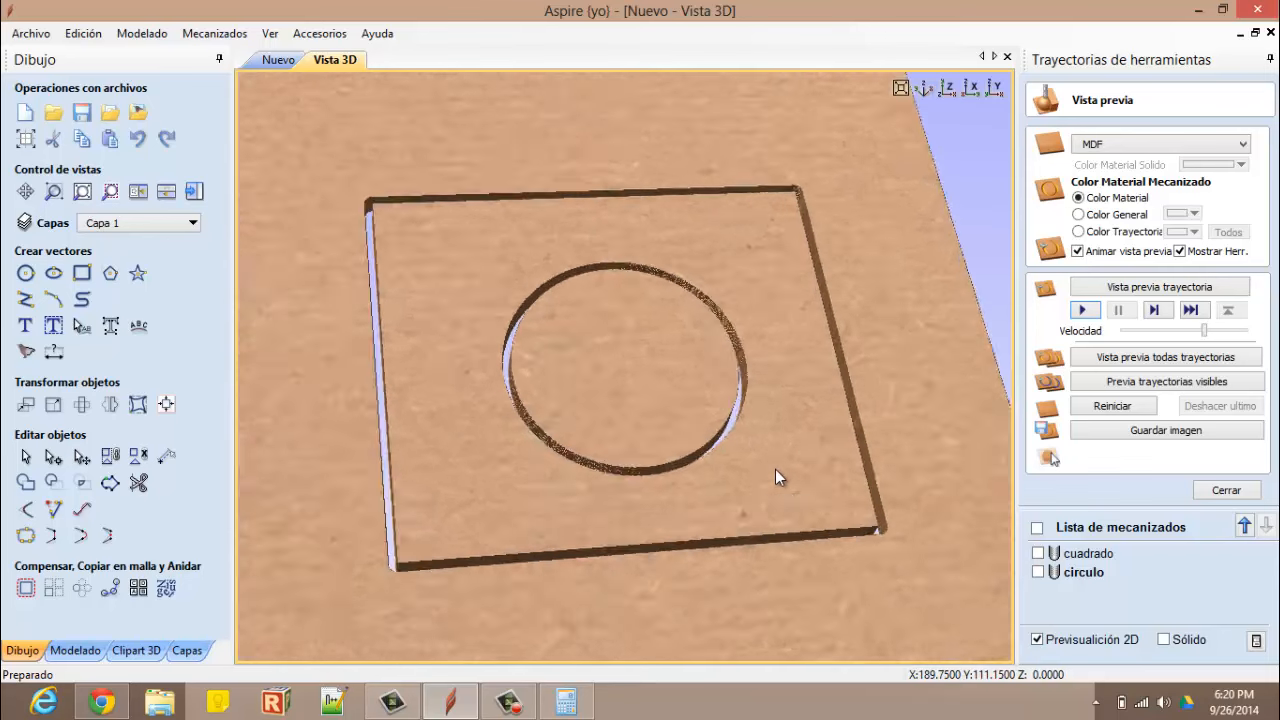
{"action": "scroll", "coordinate": [767, 471], "scroll_direction": "down", "scroll_amount": 2}
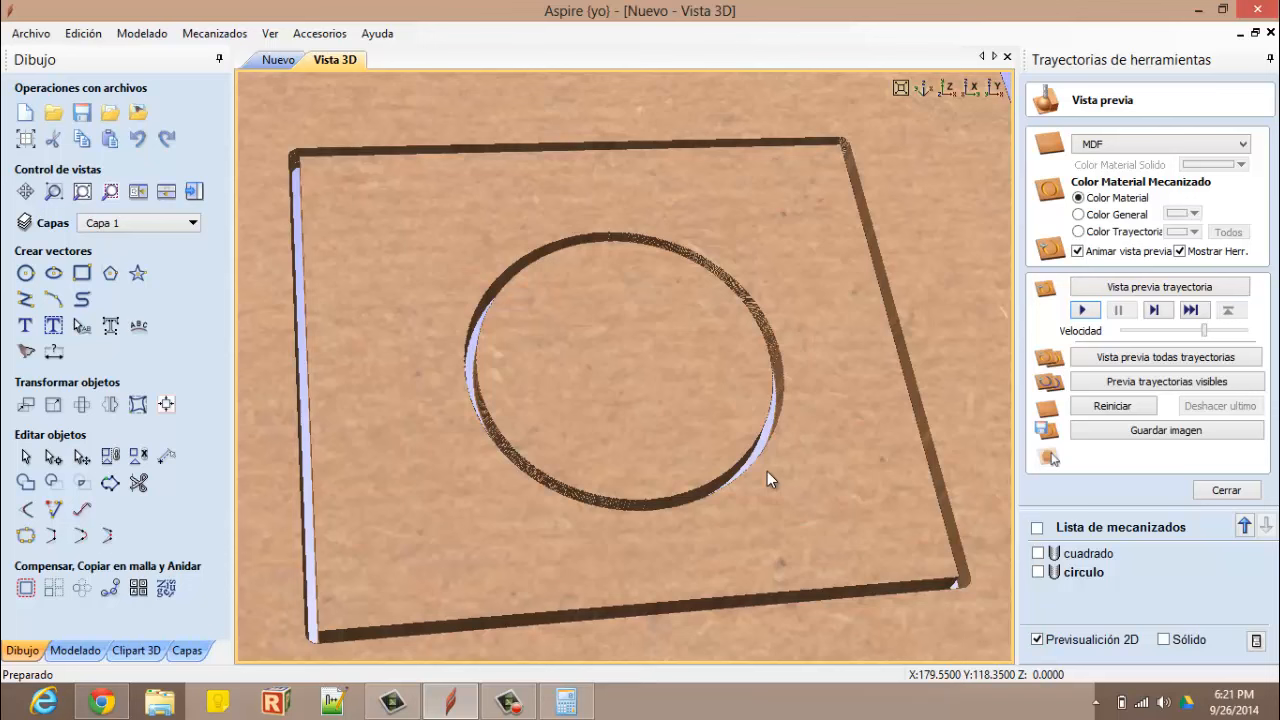
{"action": "scroll", "coordinate": [759, 472], "scroll_direction": "down", "scroll_amount": 1}
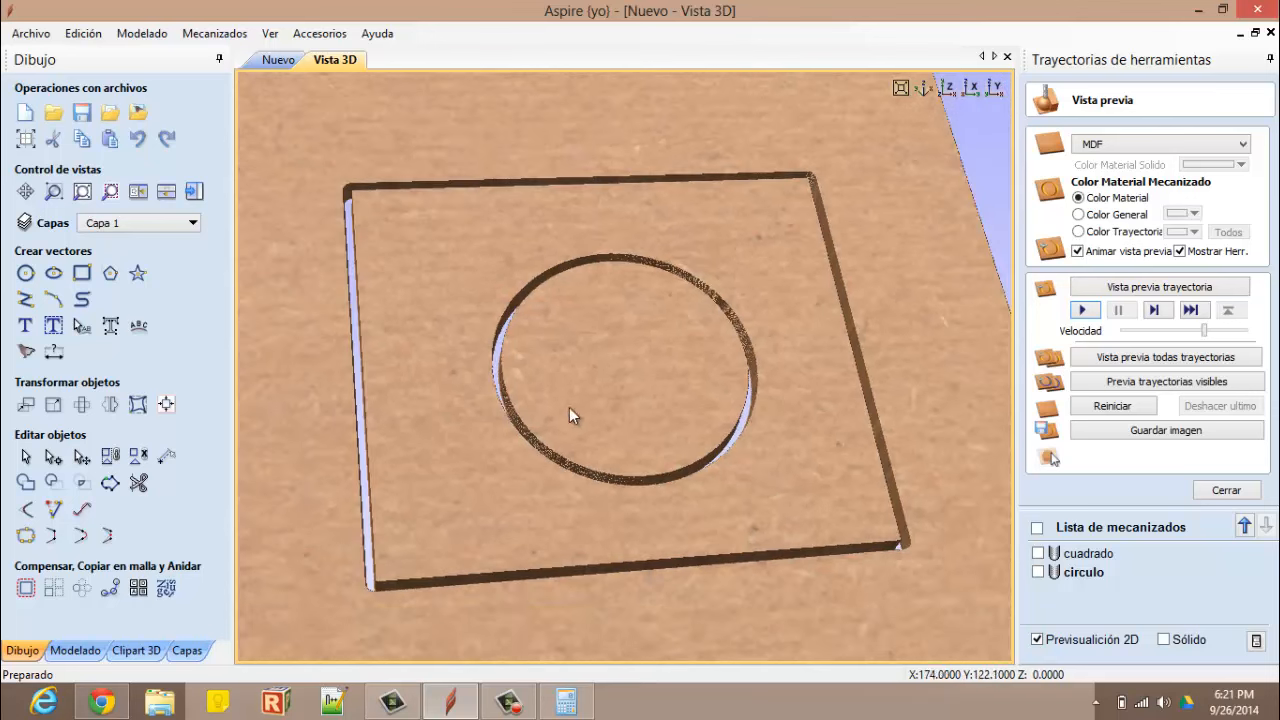
Compare the 2D drawing of the rectangle and circle with the simulated cuts in the 3D view
{"action": "left_click", "coordinate": [270, 61]}
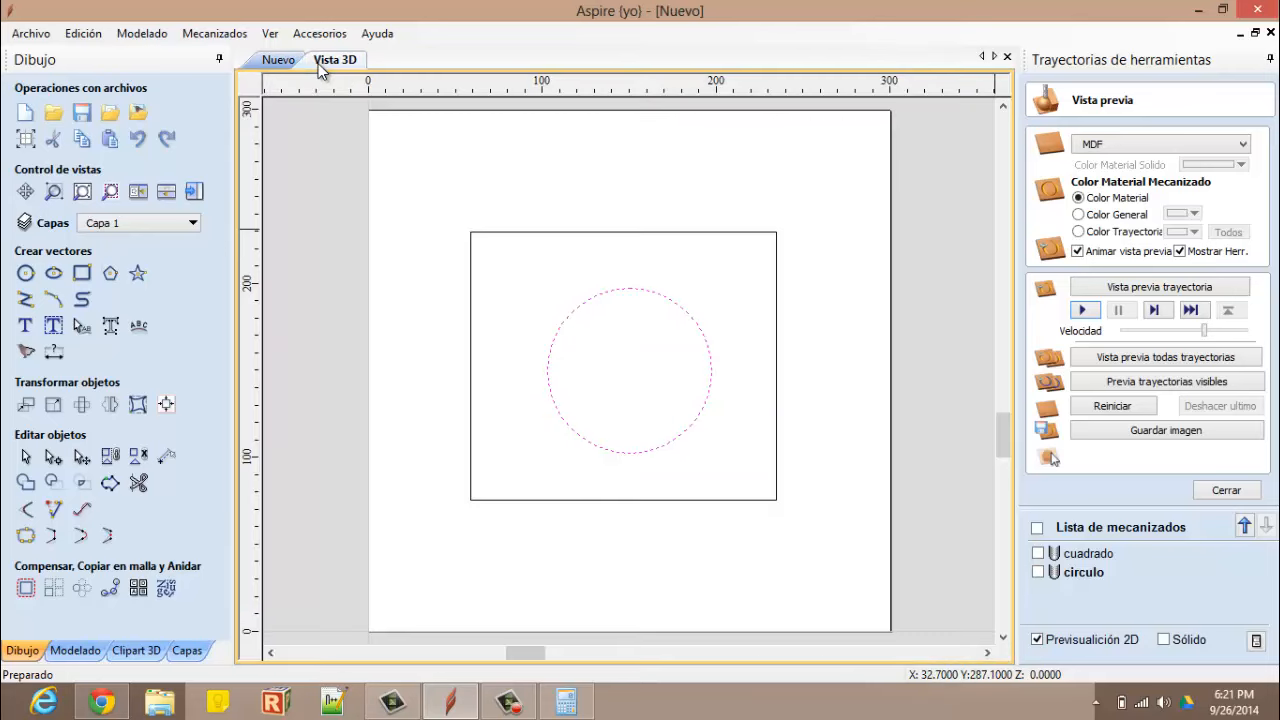
{"action": "left_click", "coordinate": [335, 60]}
{"action": "scroll", "coordinate": [584, 345], "scroll_direction": "down", "scroll_amount": 1}
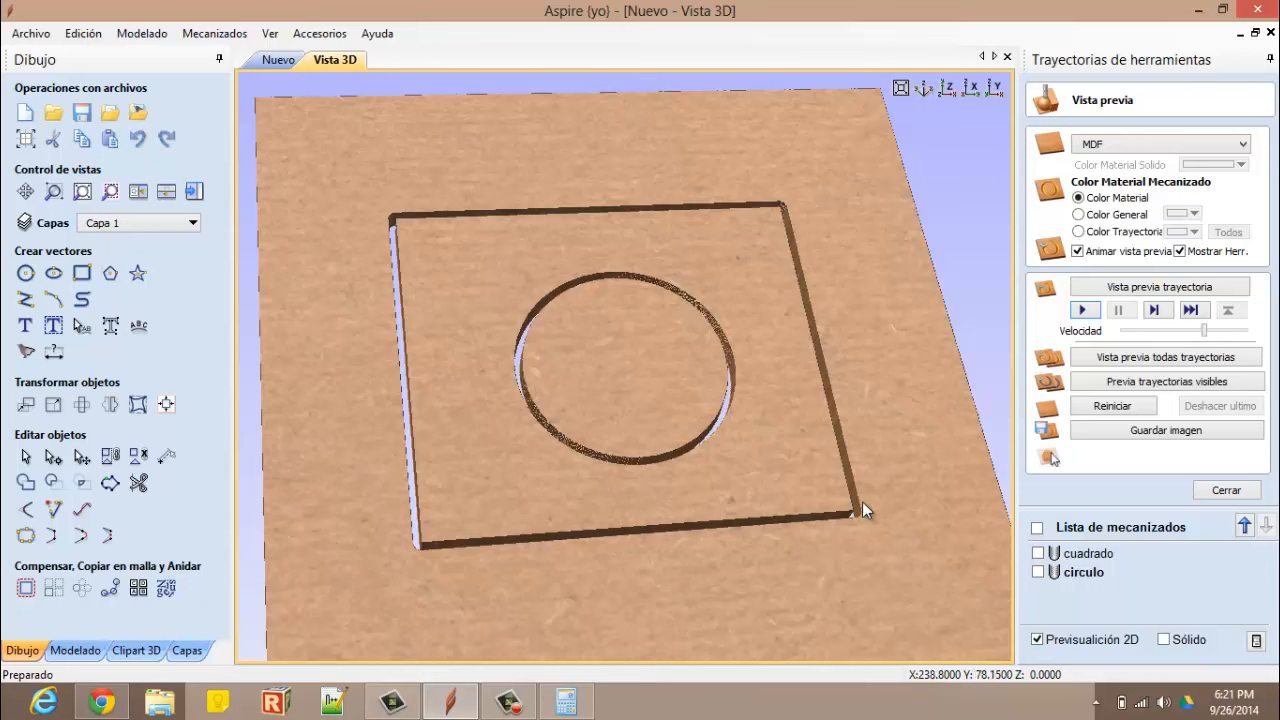
{"action": "left_click_drag", "start_coordinate": [847, 480], "coordinate": [895, 508]}
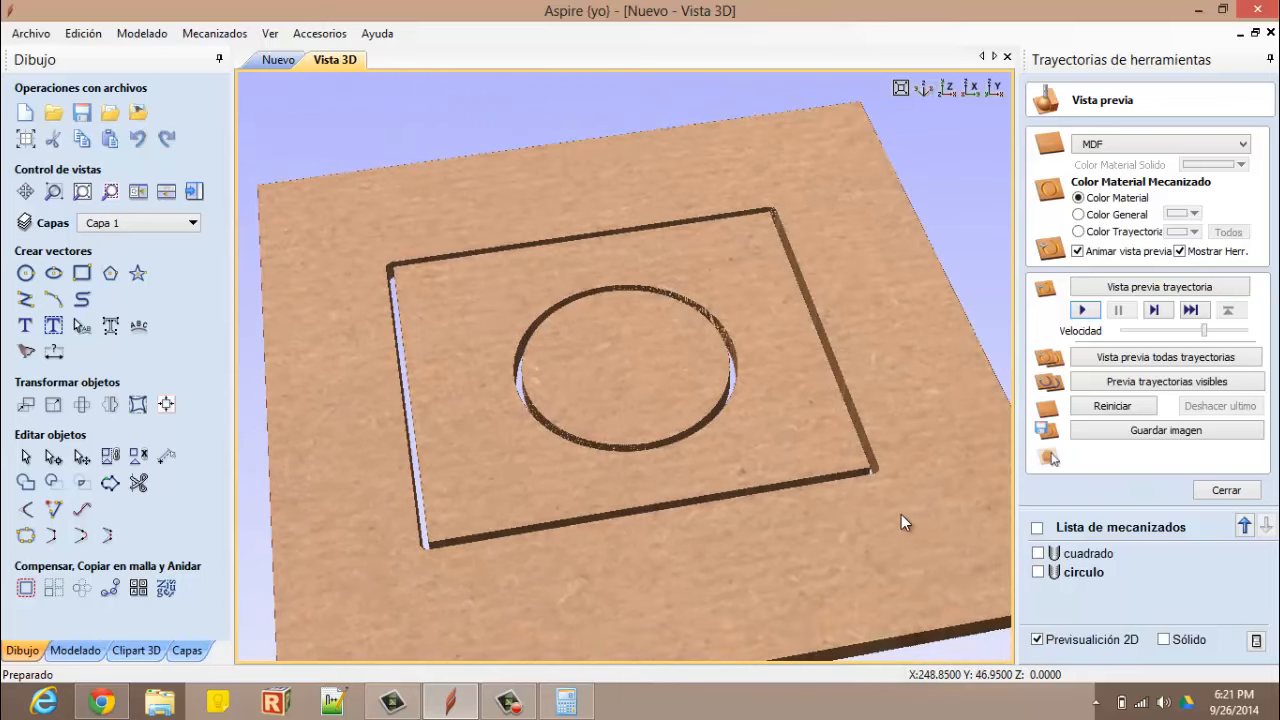